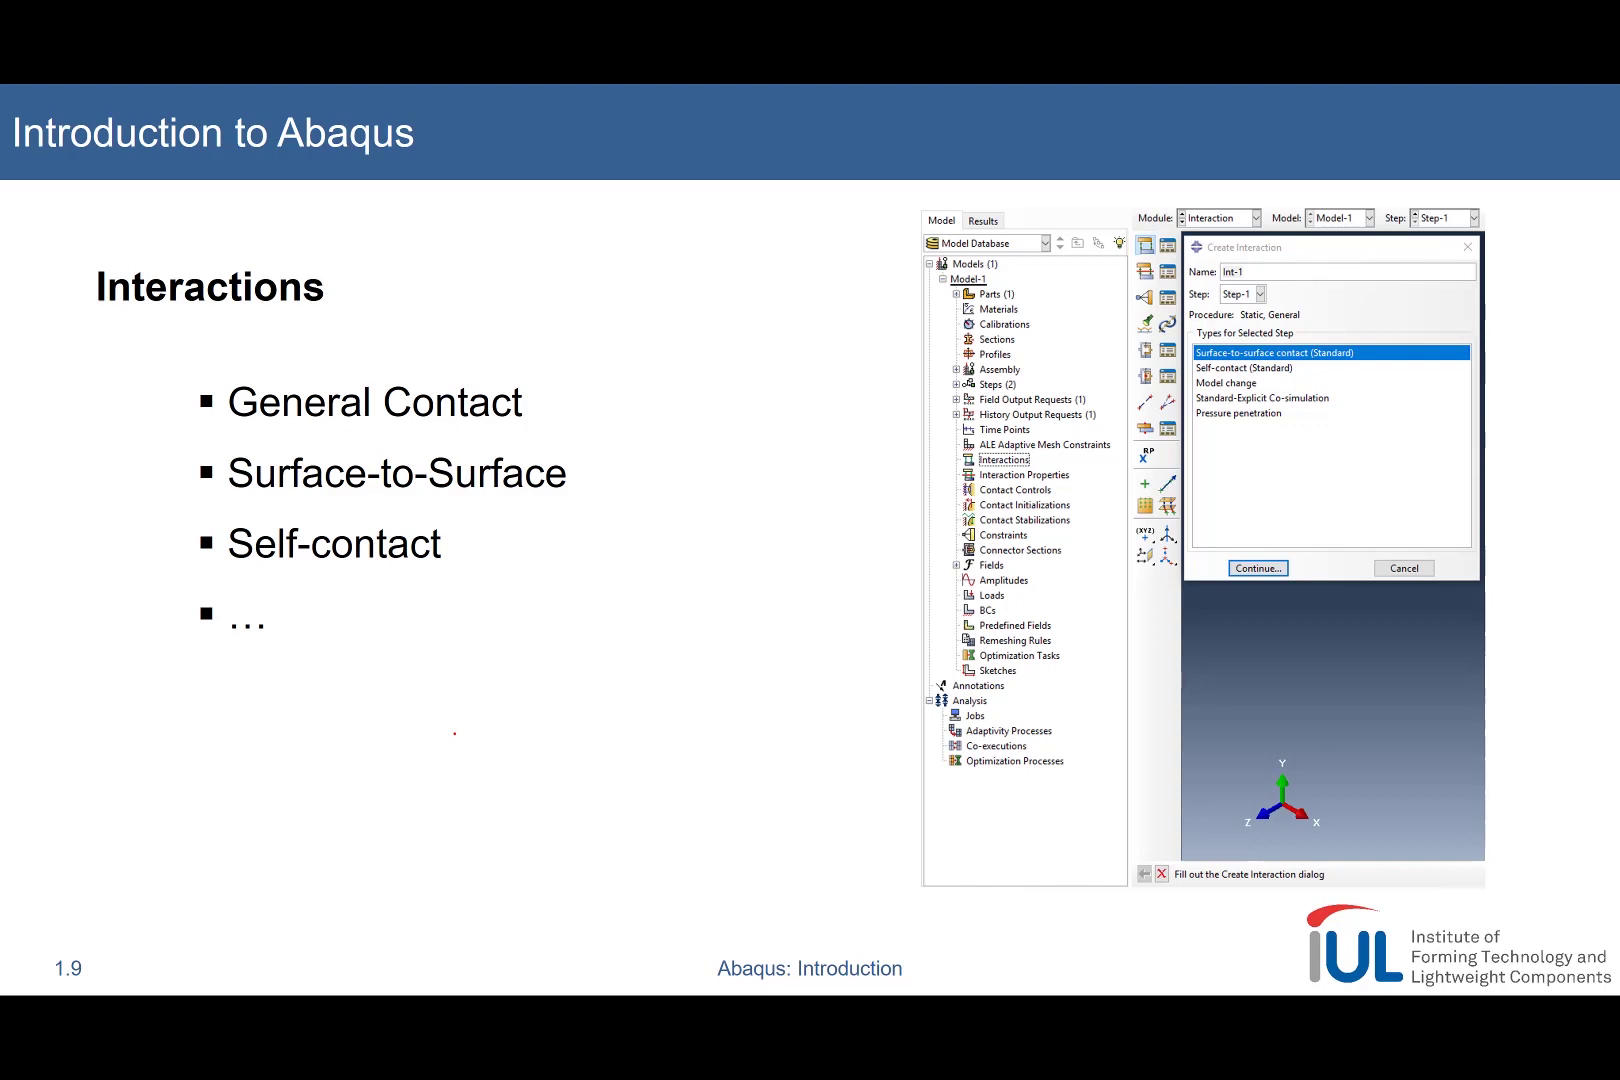
Step: Start a new interaction from the model tree, then cancel it
{"action": "left_click", "coordinate": [122, 419]}
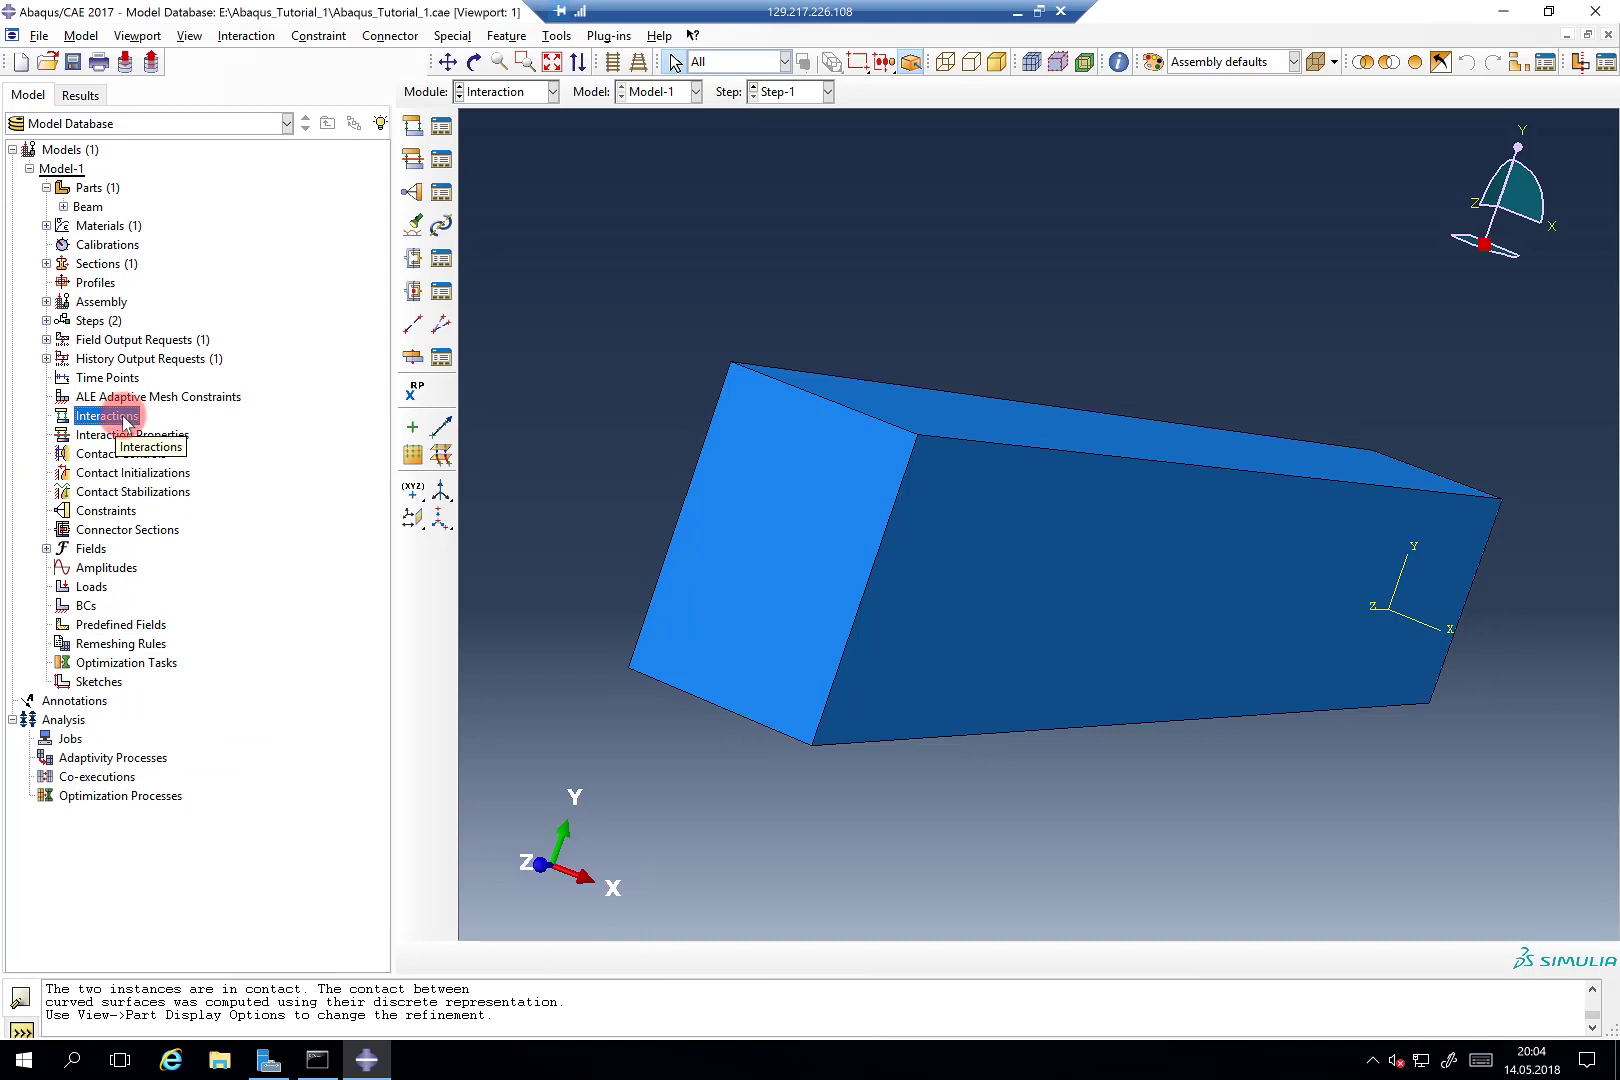
{"action": "double_click", "coordinate": [124, 421]}
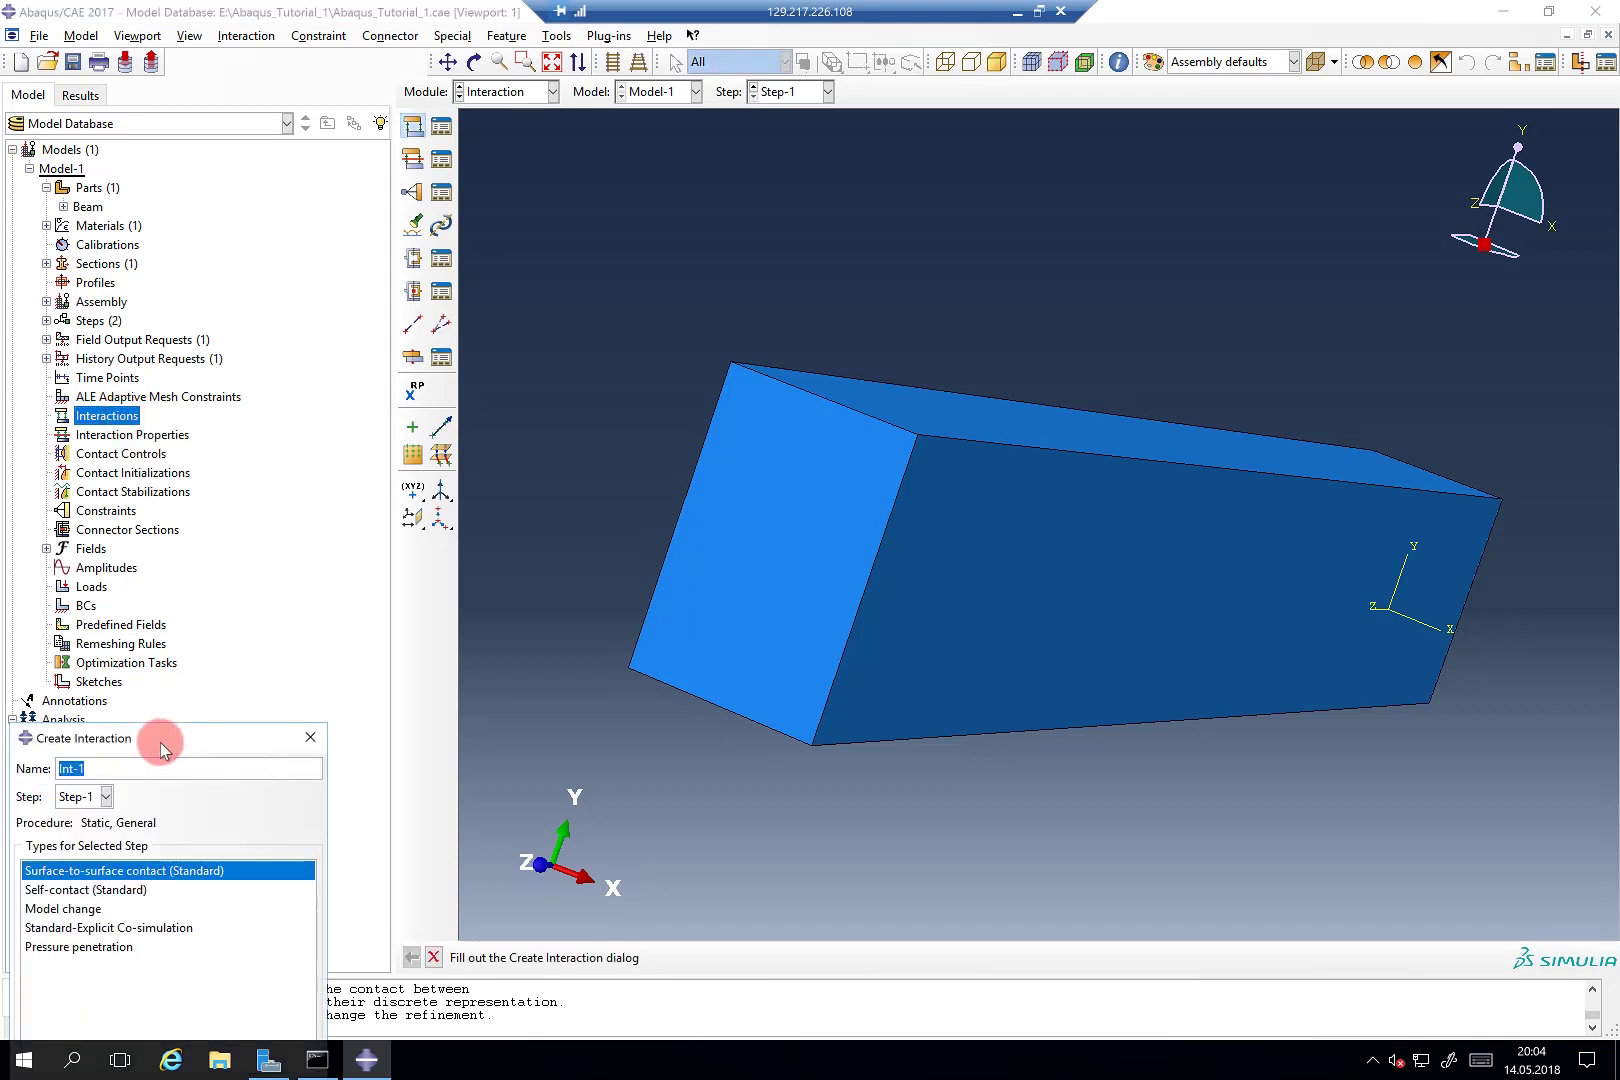
{"action": "left_click_drag", "start_coordinate": [159, 742], "coordinate": [505, 278]}
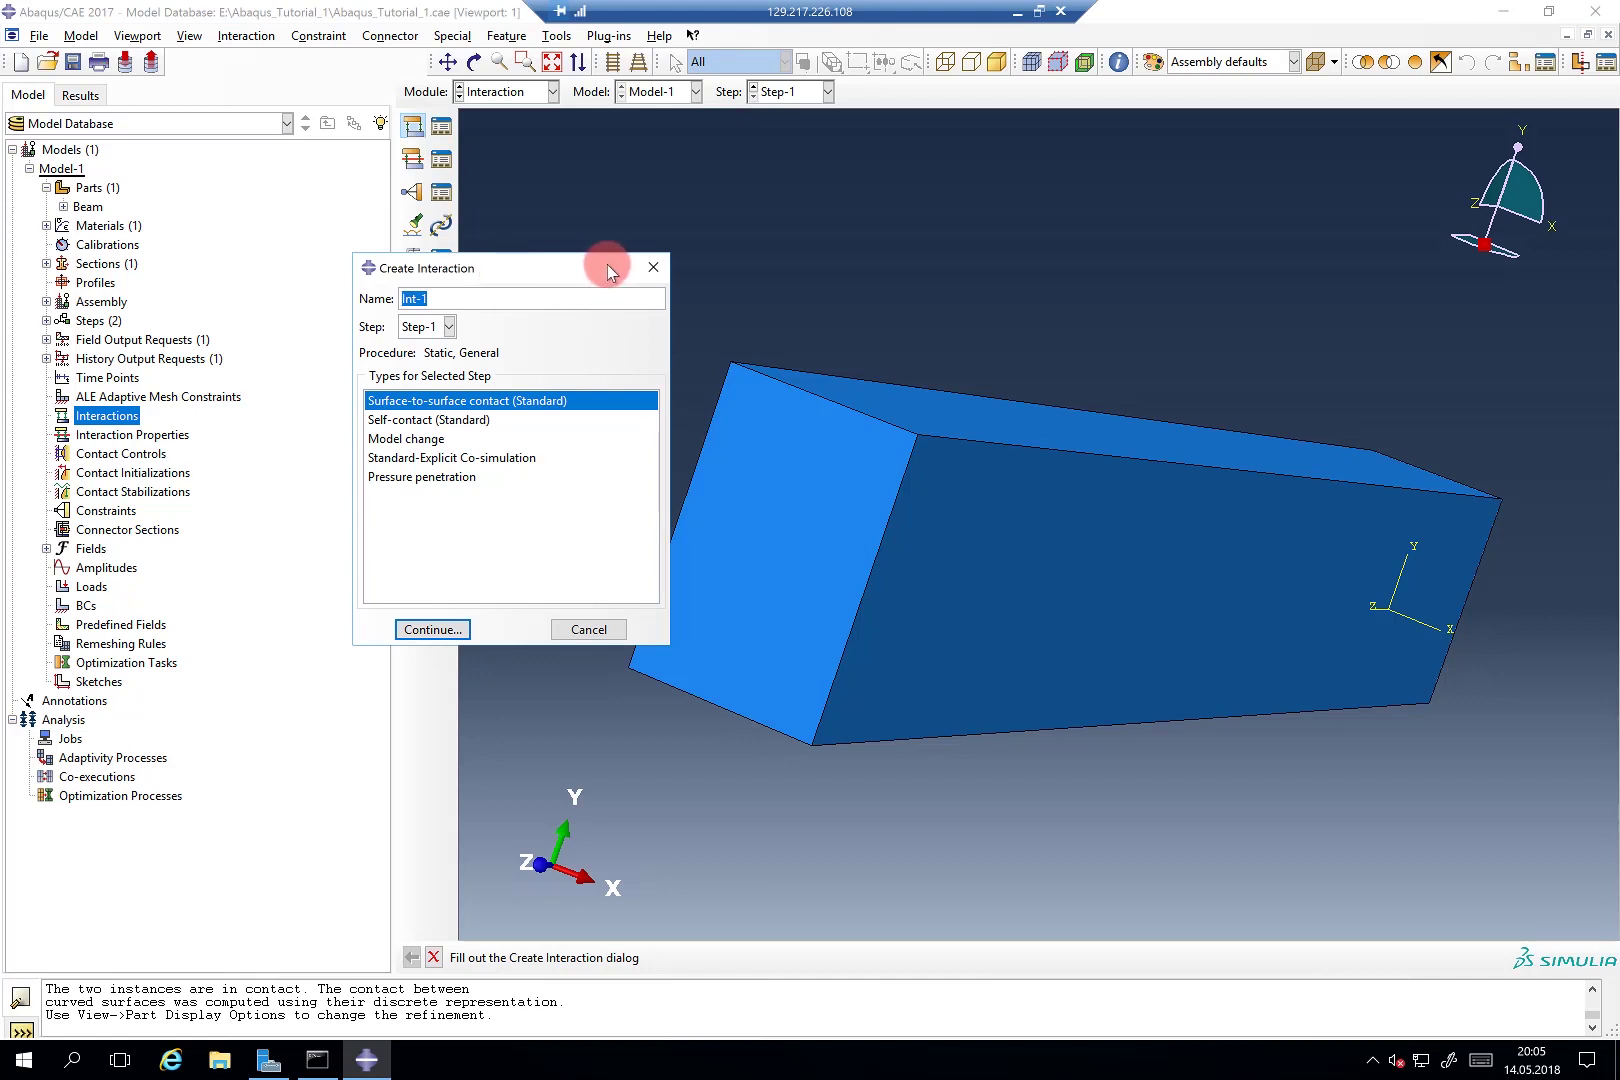
{"action": "left_click", "coordinate": [652, 268]}
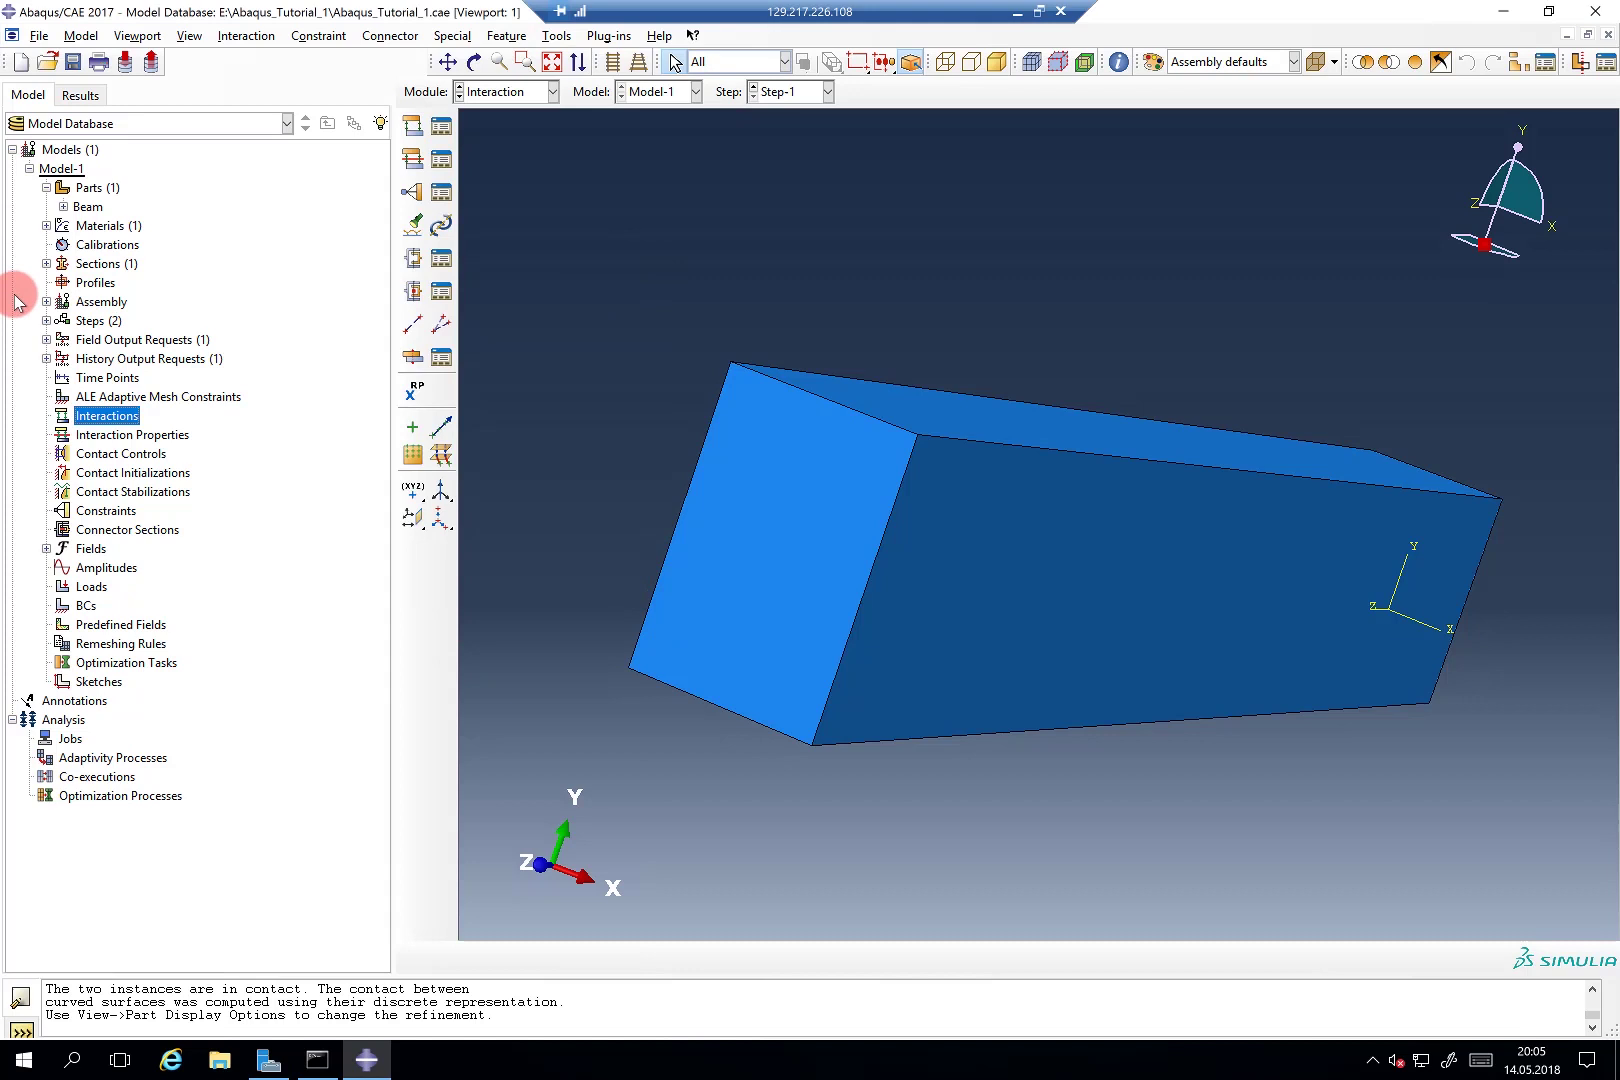
Step: Add a second Beam instance, Beam-2, to the assembly
{"action": "left_click", "coordinate": [46, 302]}
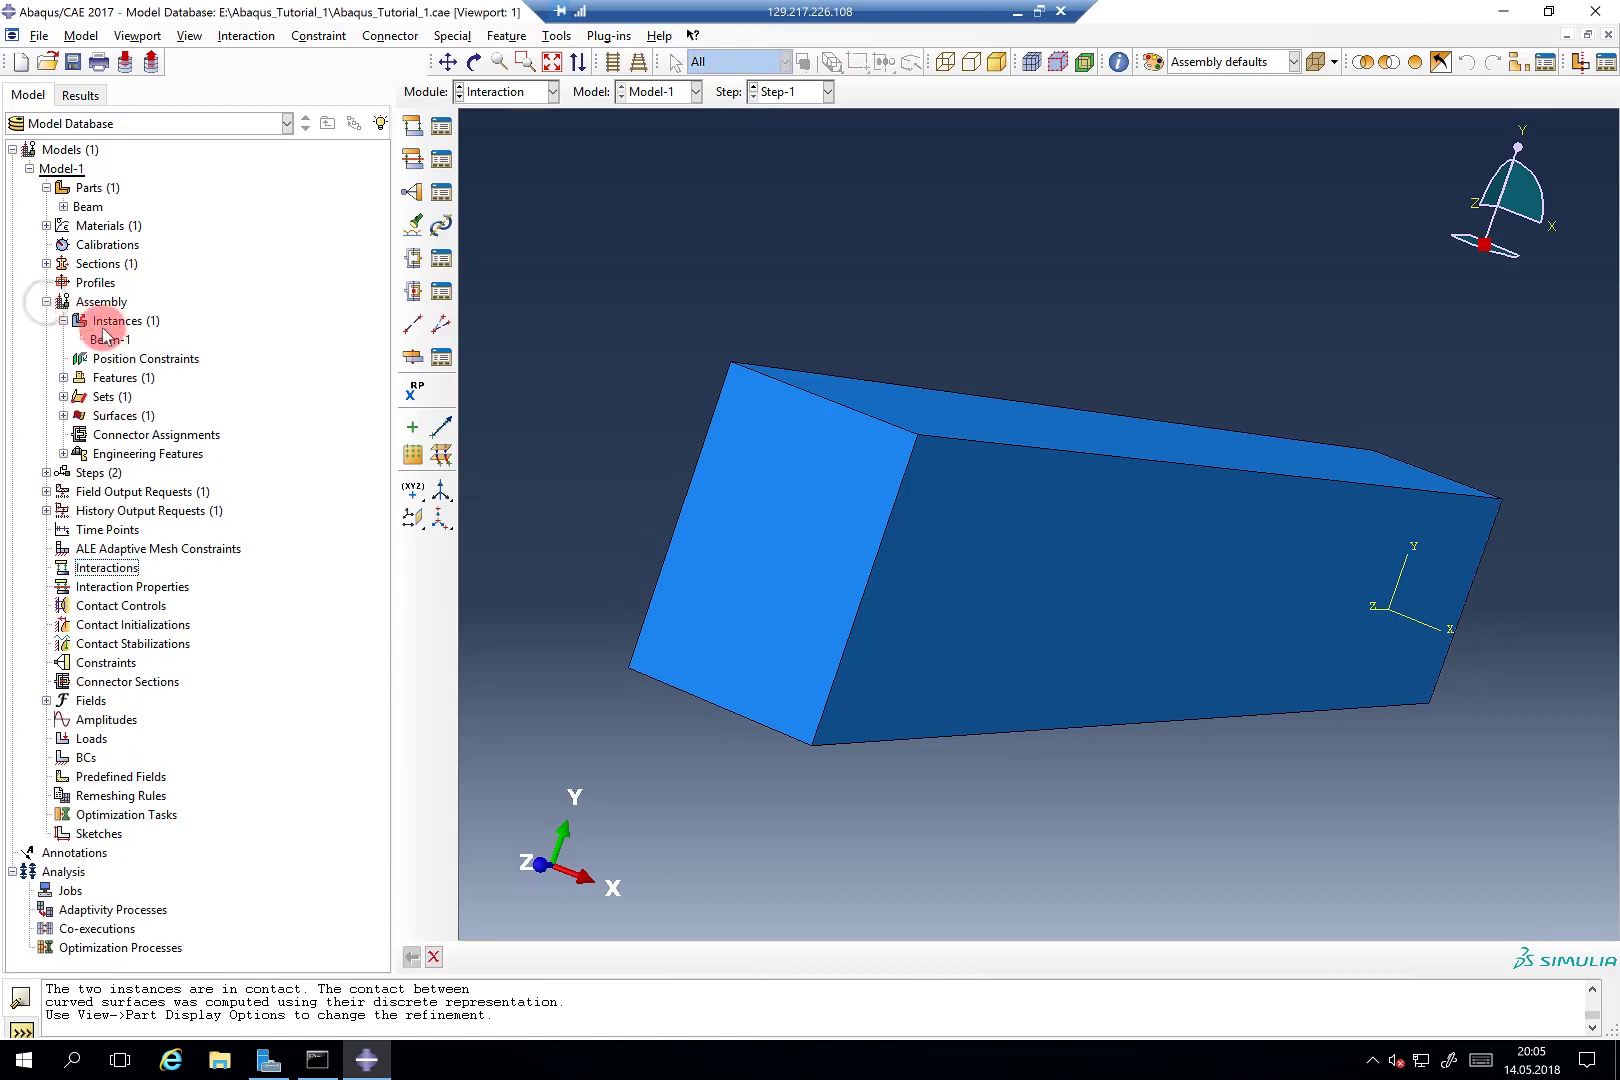
{"action": "double_click", "coordinate": [120, 320]}
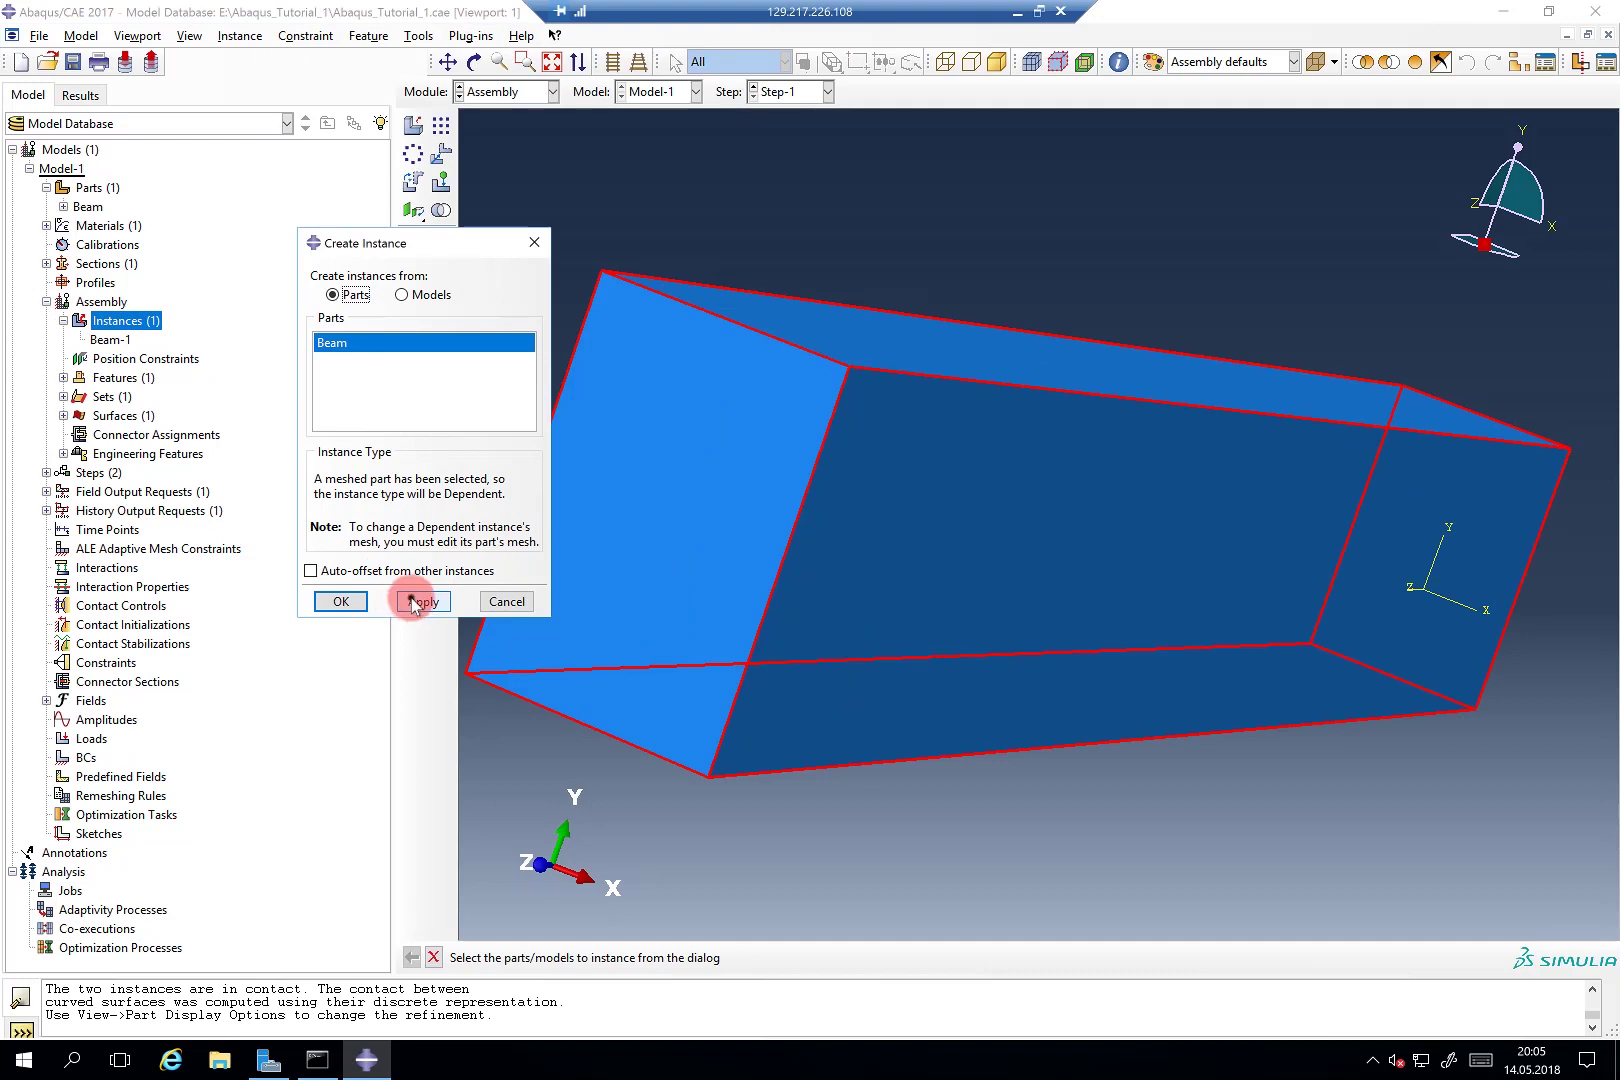
{"action": "left_click", "coordinate": [412, 602]}
{"action": "left_click", "coordinate": [536, 246]}
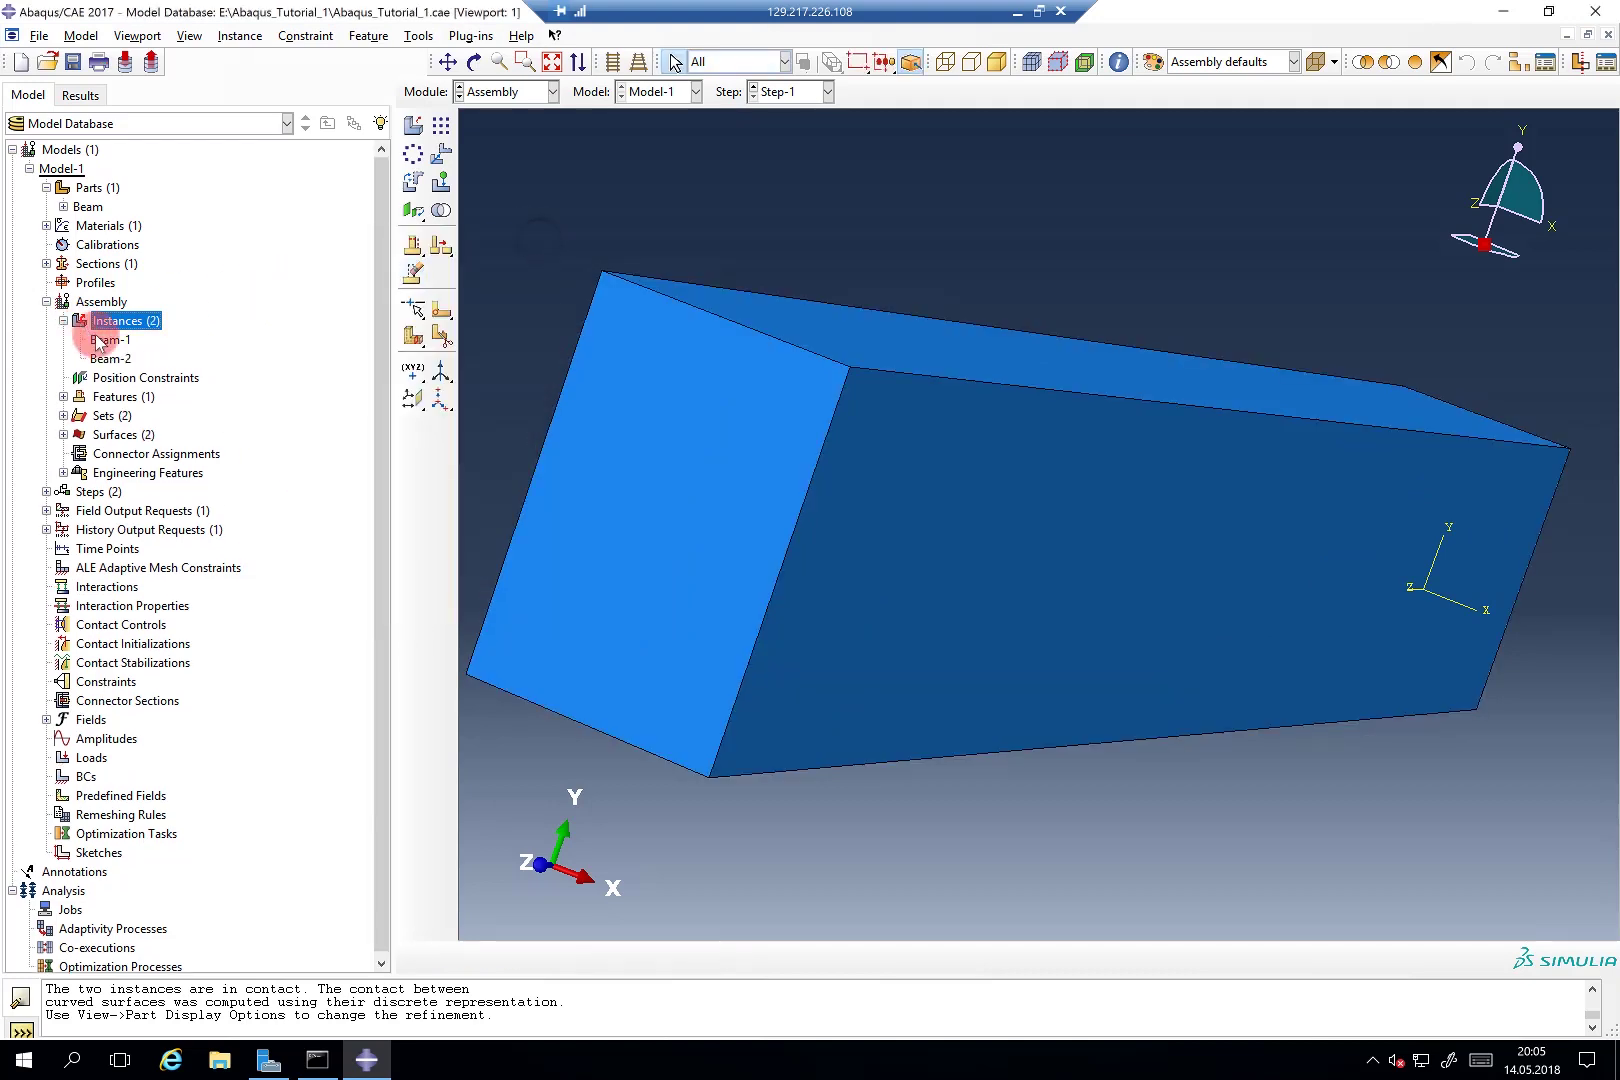
Step: Translate Beam-2 from 0,0,0 to 0,20,0 so it sits above the first beam
{"action": "left_click", "coordinate": [118, 358]}
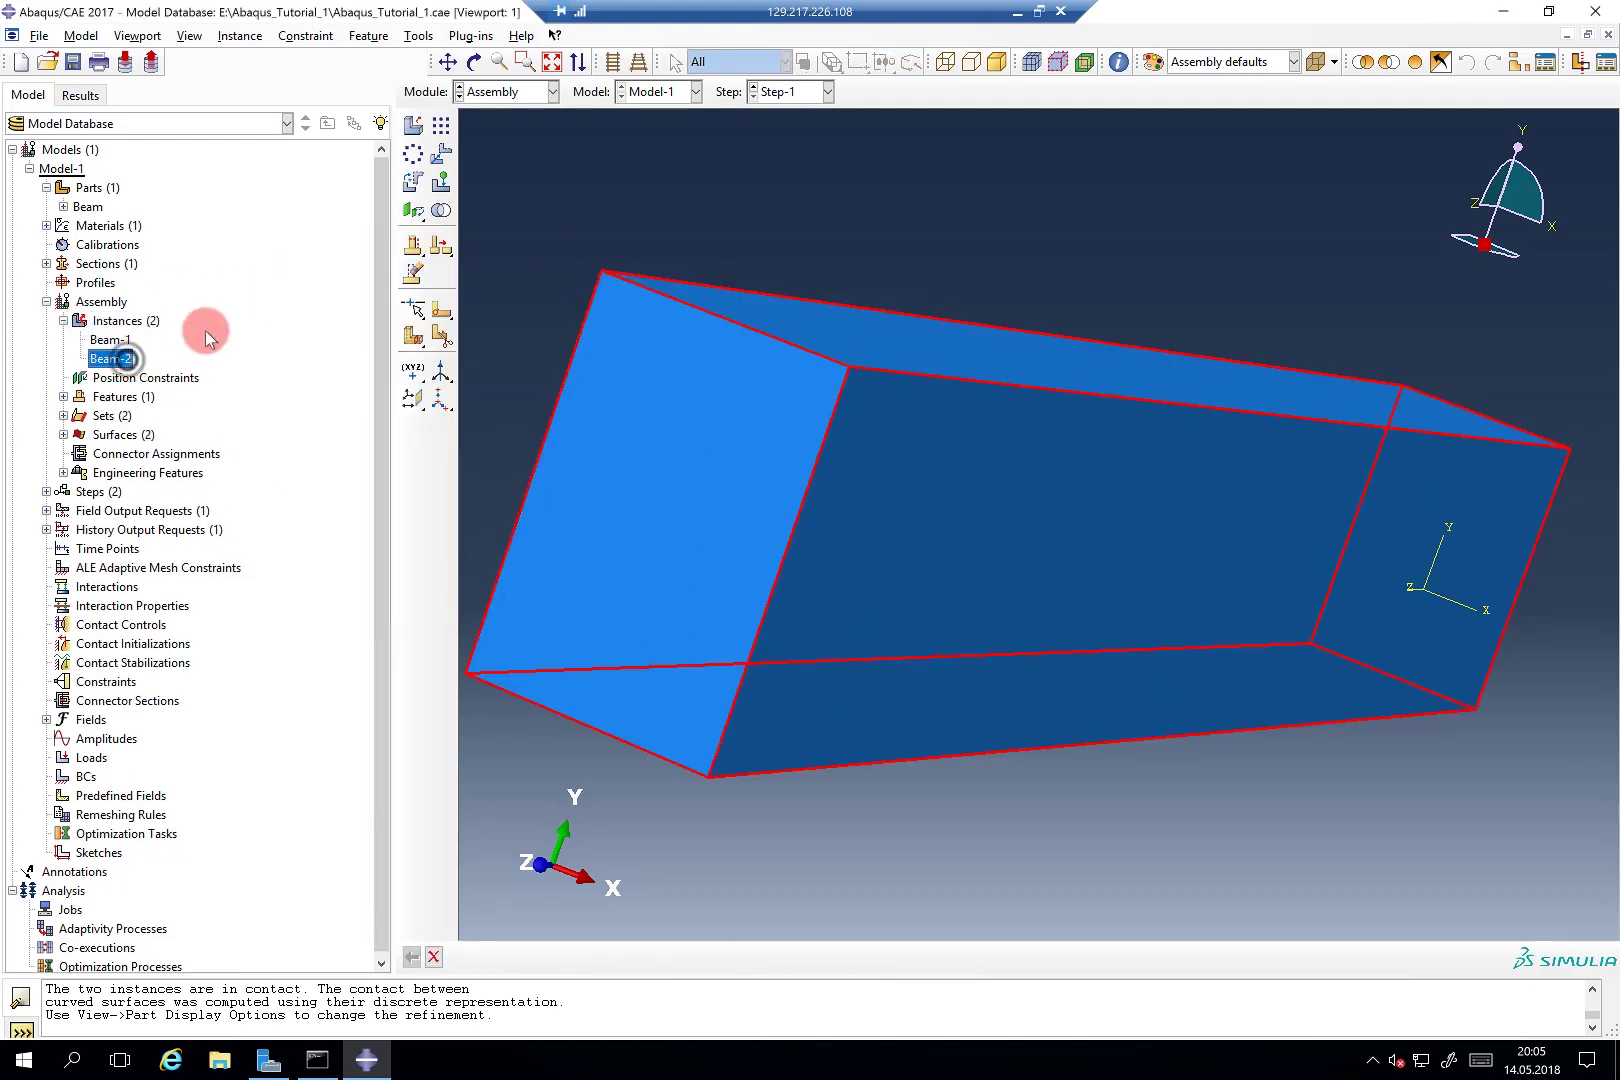
{"action": "left_click", "coordinate": [441, 153]}
{"action": "left_click", "coordinate": [801, 415]}
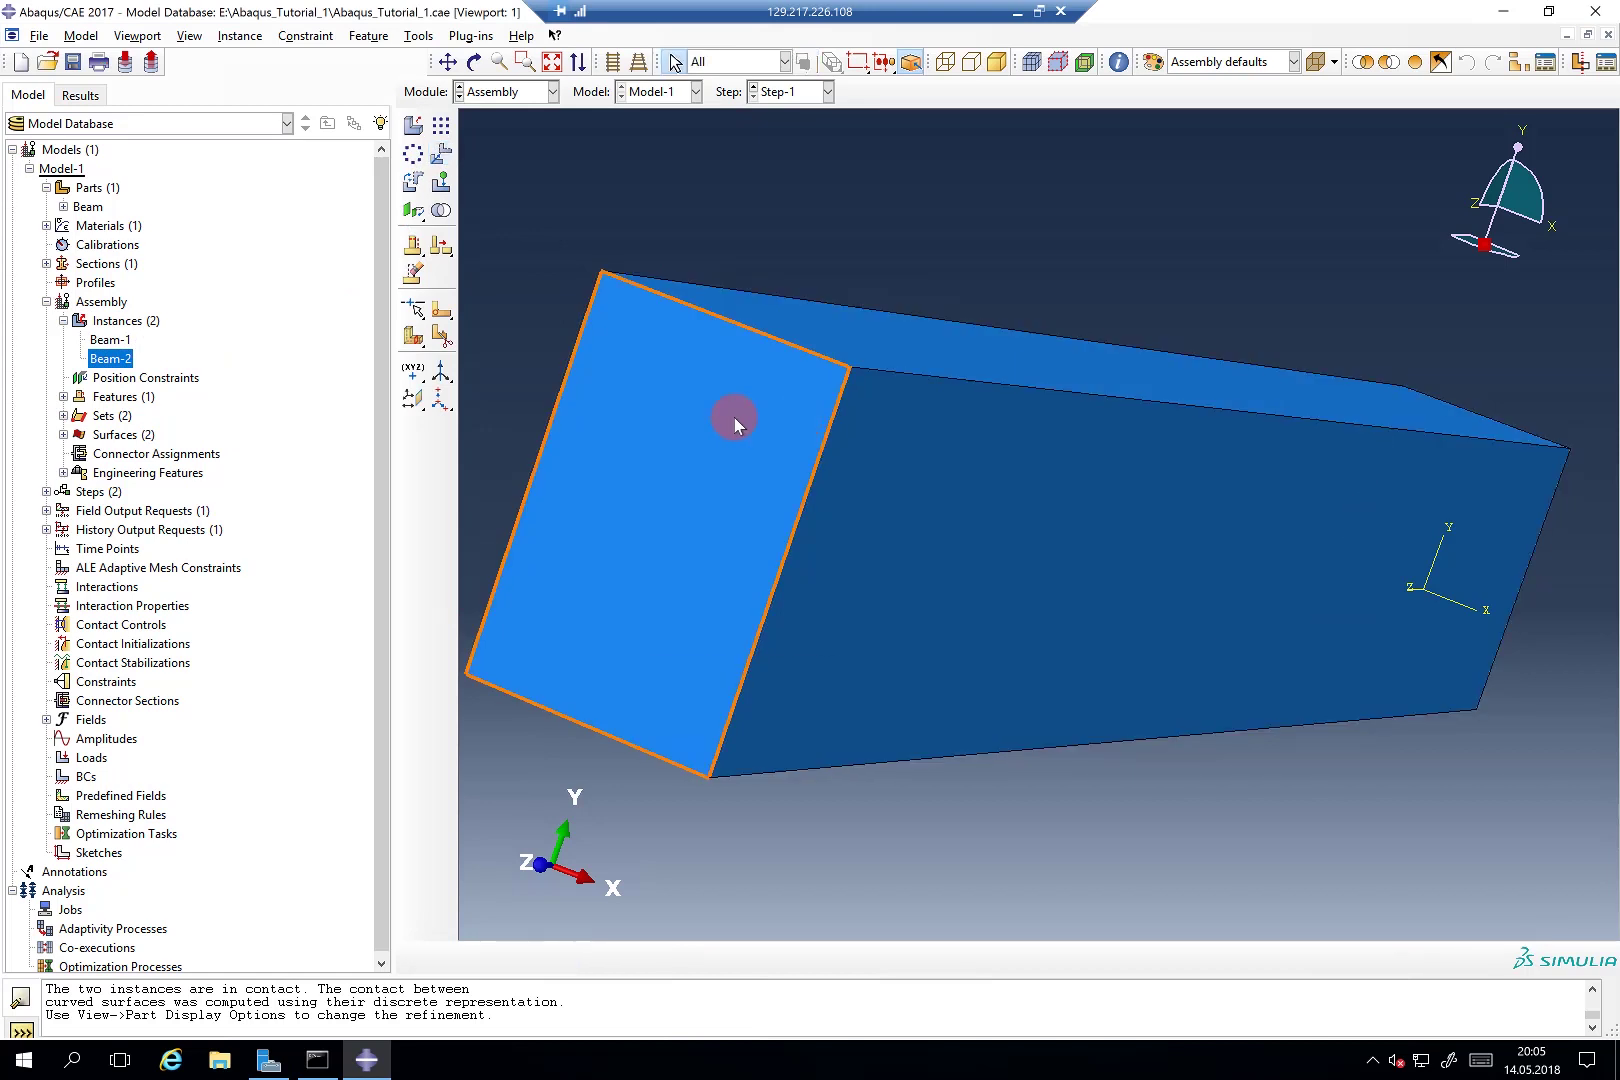
{"action": "key", "text": "Escape"}
{"action": "left_click", "coordinate": [441, 153]}
{"action": "left_click", "coordinate": [658, 410]}
{"action": "middle_click", "coordinate": [683, 254]}
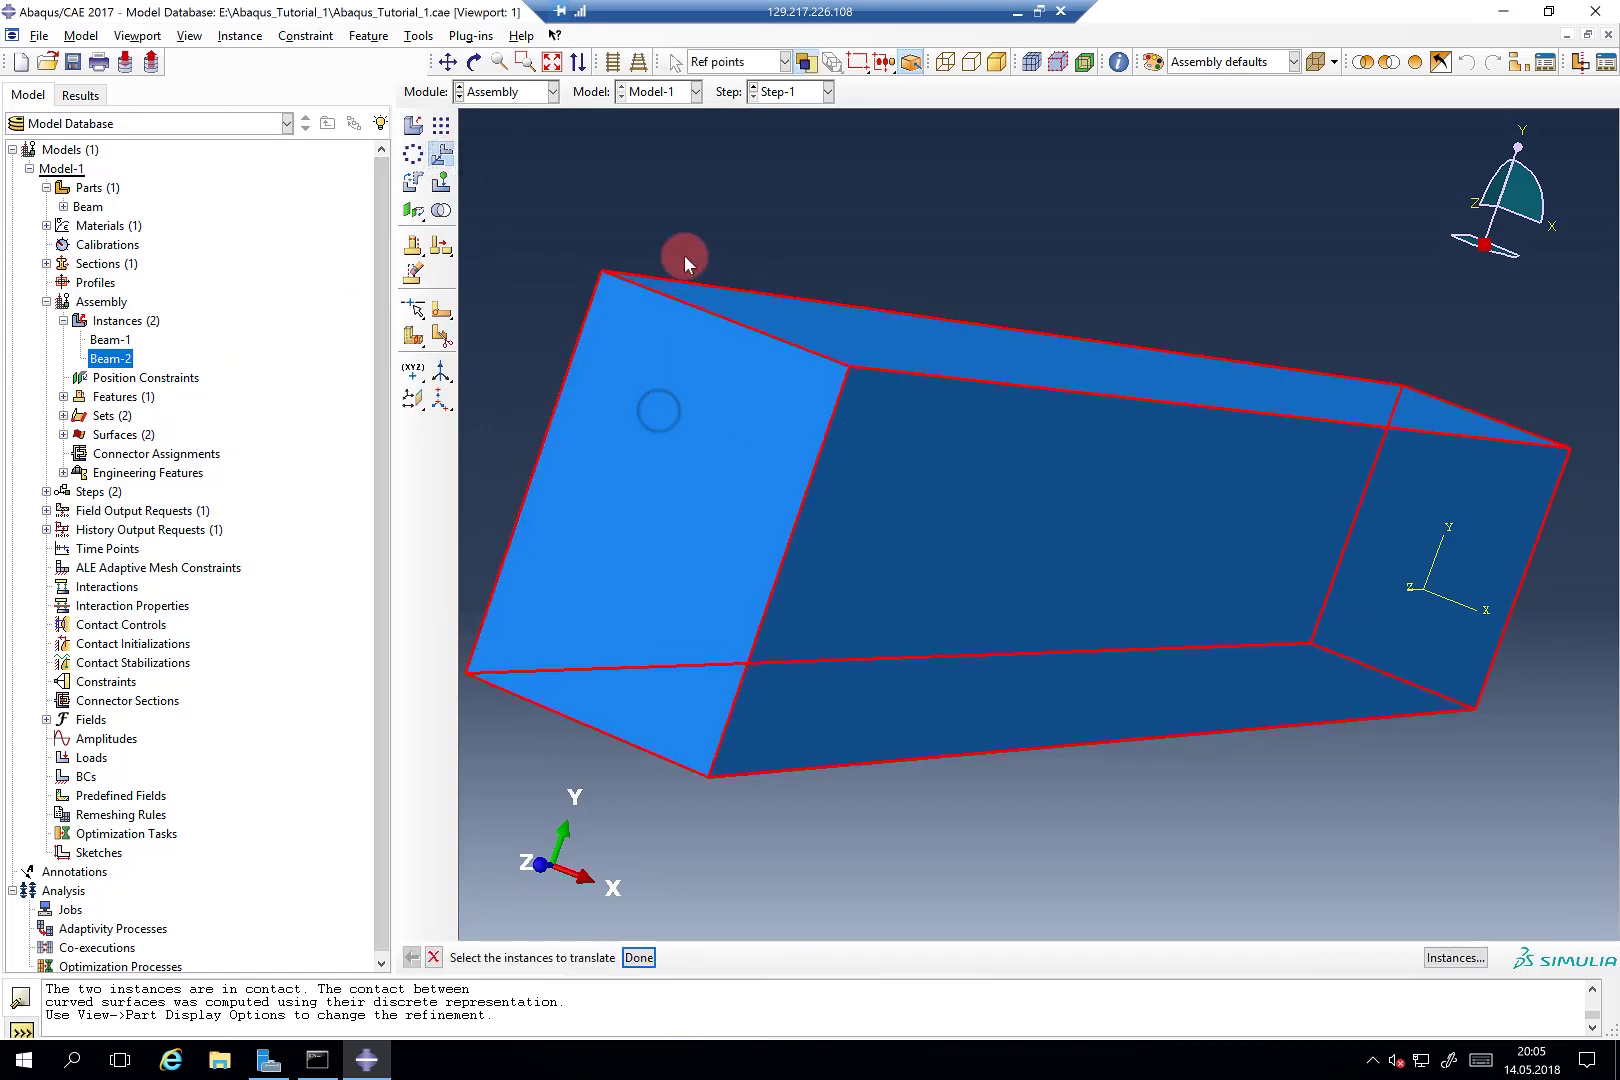
{"action": "key", "text": "Return"}
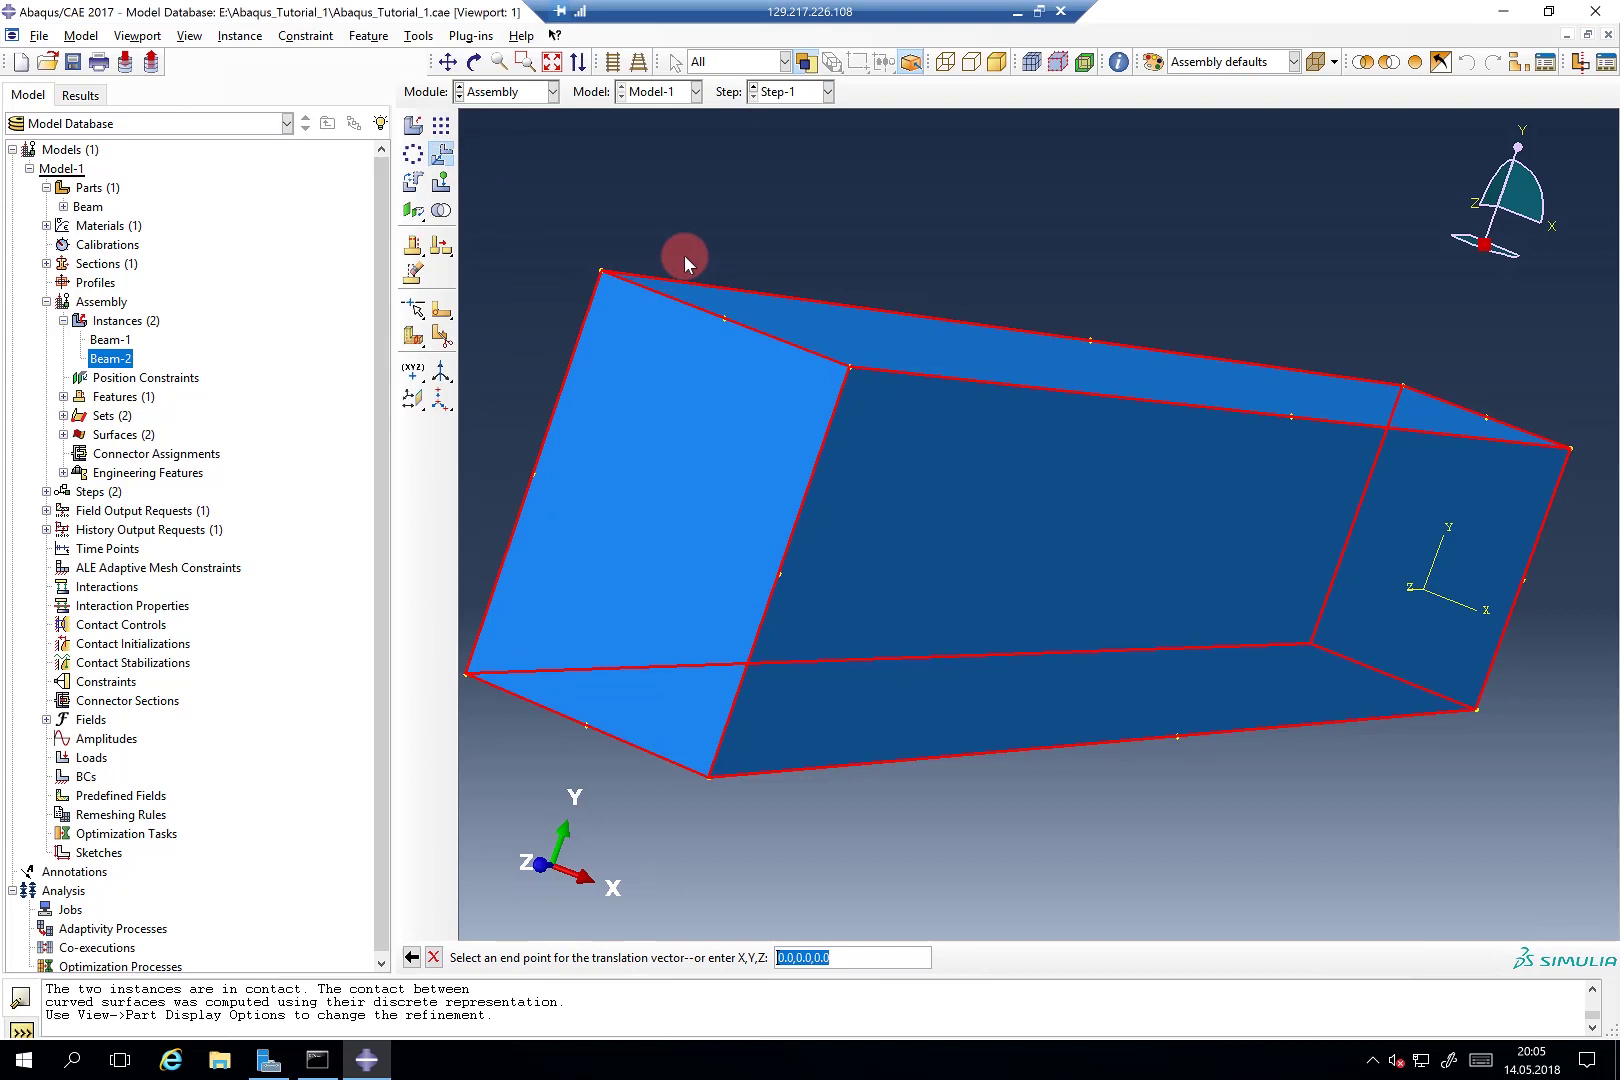
{"action": "type", "text": "0,3"}
{"action": "type", "text": "0,0"}
{"action": "key", "text": "Return"}
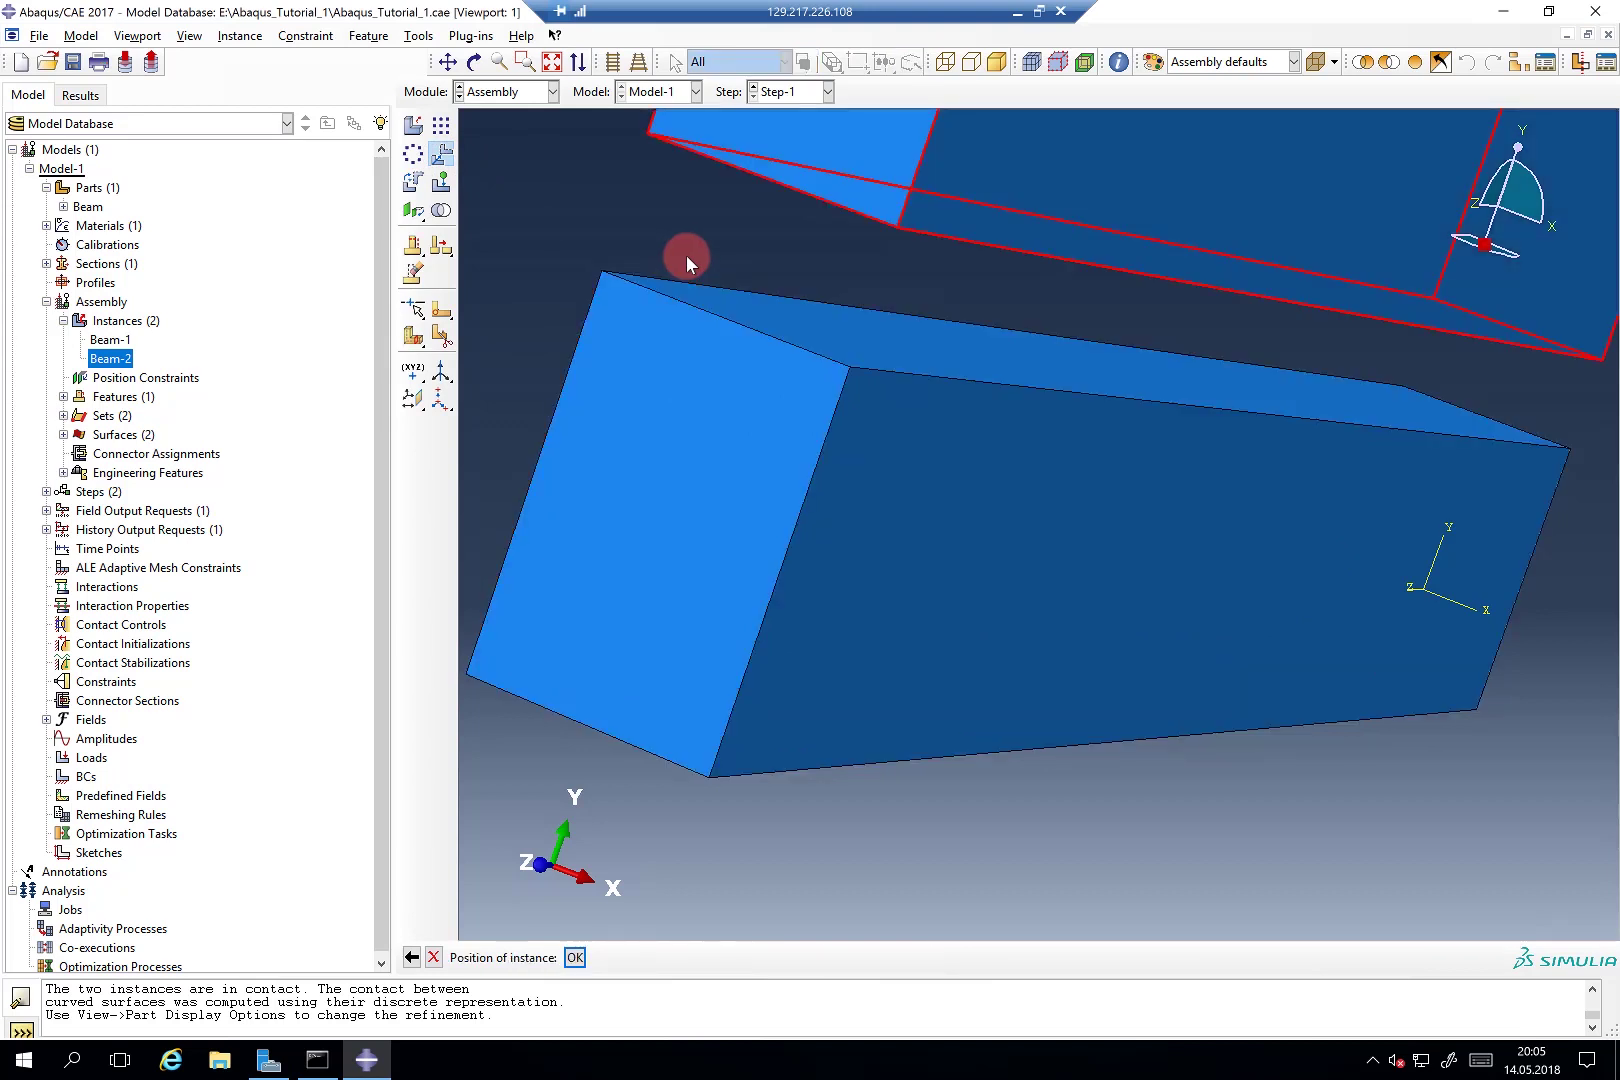
{"action": "middle_click", "coordinate": [686, 254]}
{"action": "left_click", "coordinate": [46, 302]}
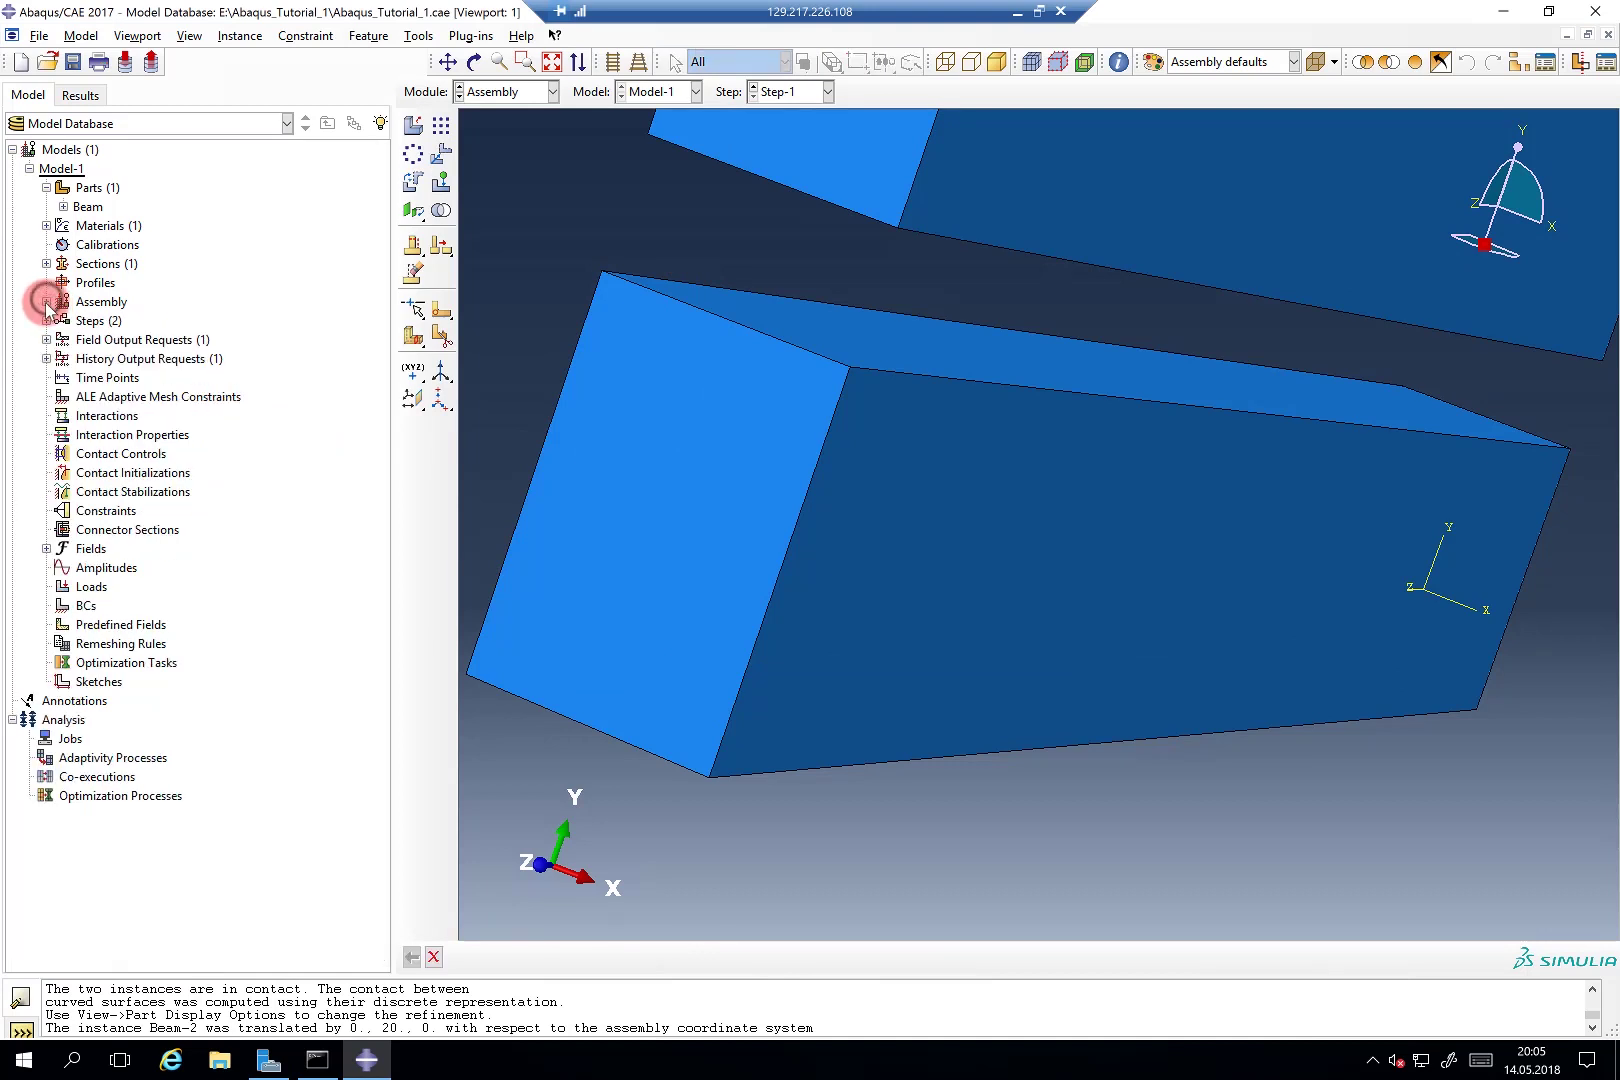
Step: Start interaction Int-1 and keep Step-1 as its analysis step
{"action": "double_click", "coordinate": [98, 416]}
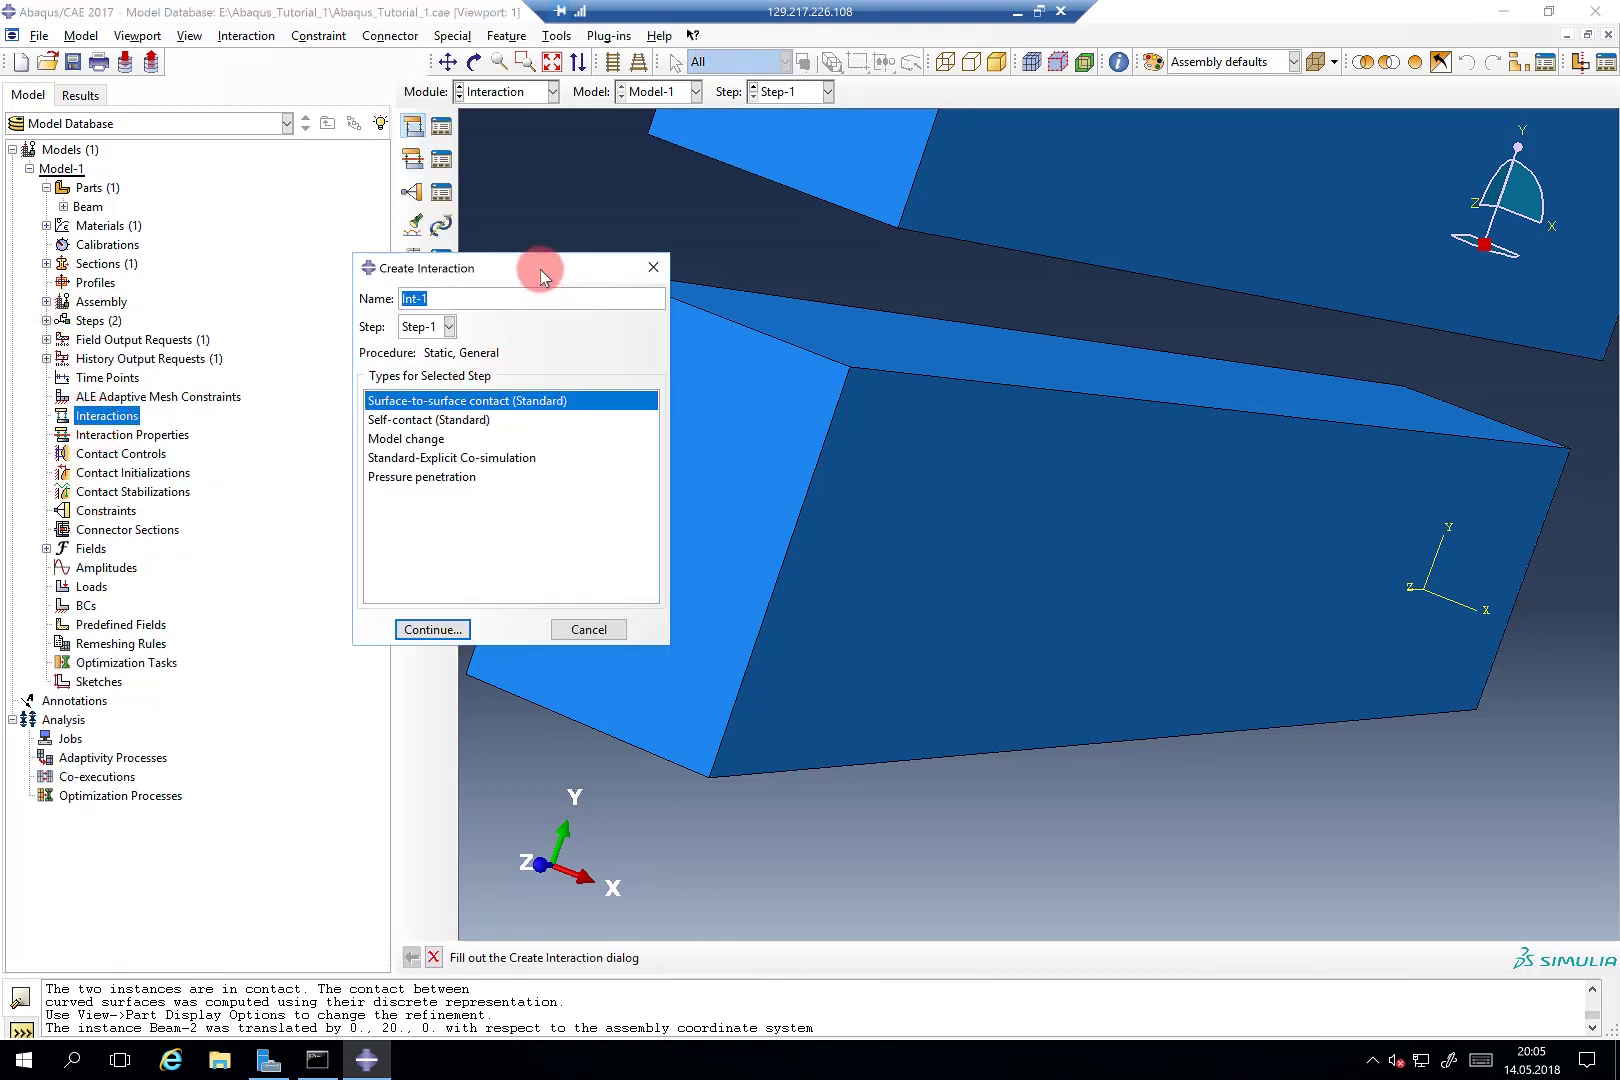
{"action": "left_click_drag", "start_coordinate": [540, 270], "coordinate": [504, 211]}
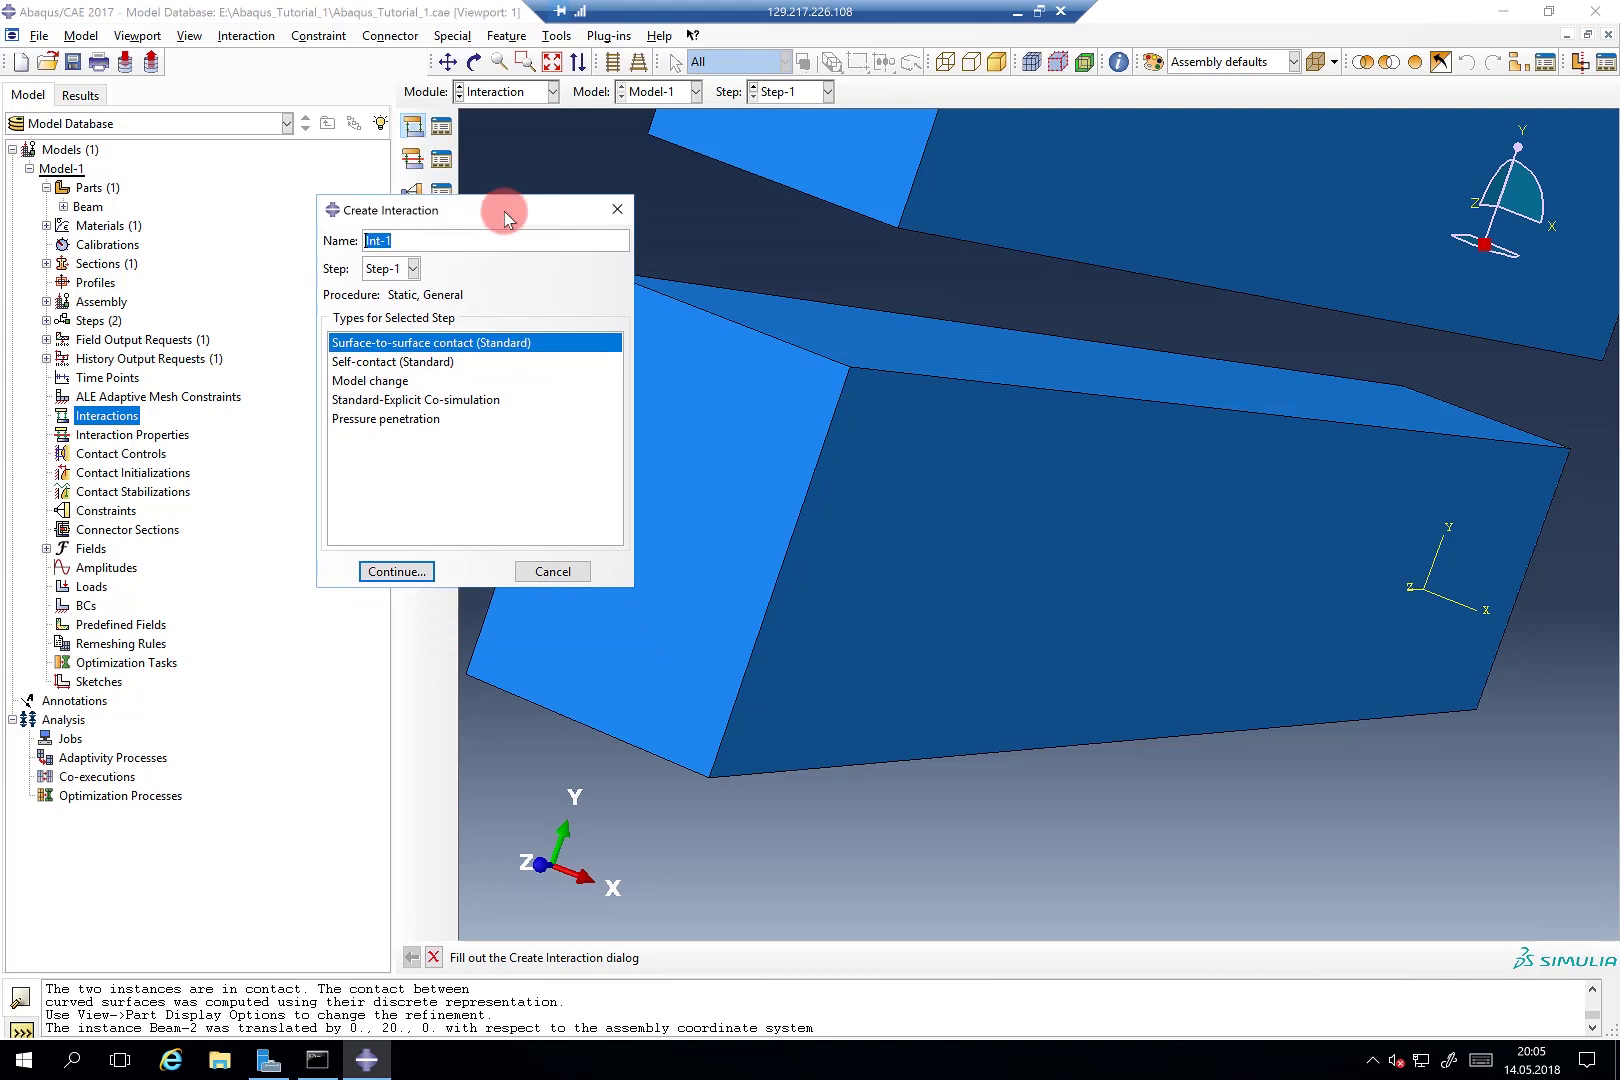
{"action": "left_click", "coordinate": [413, 268]}
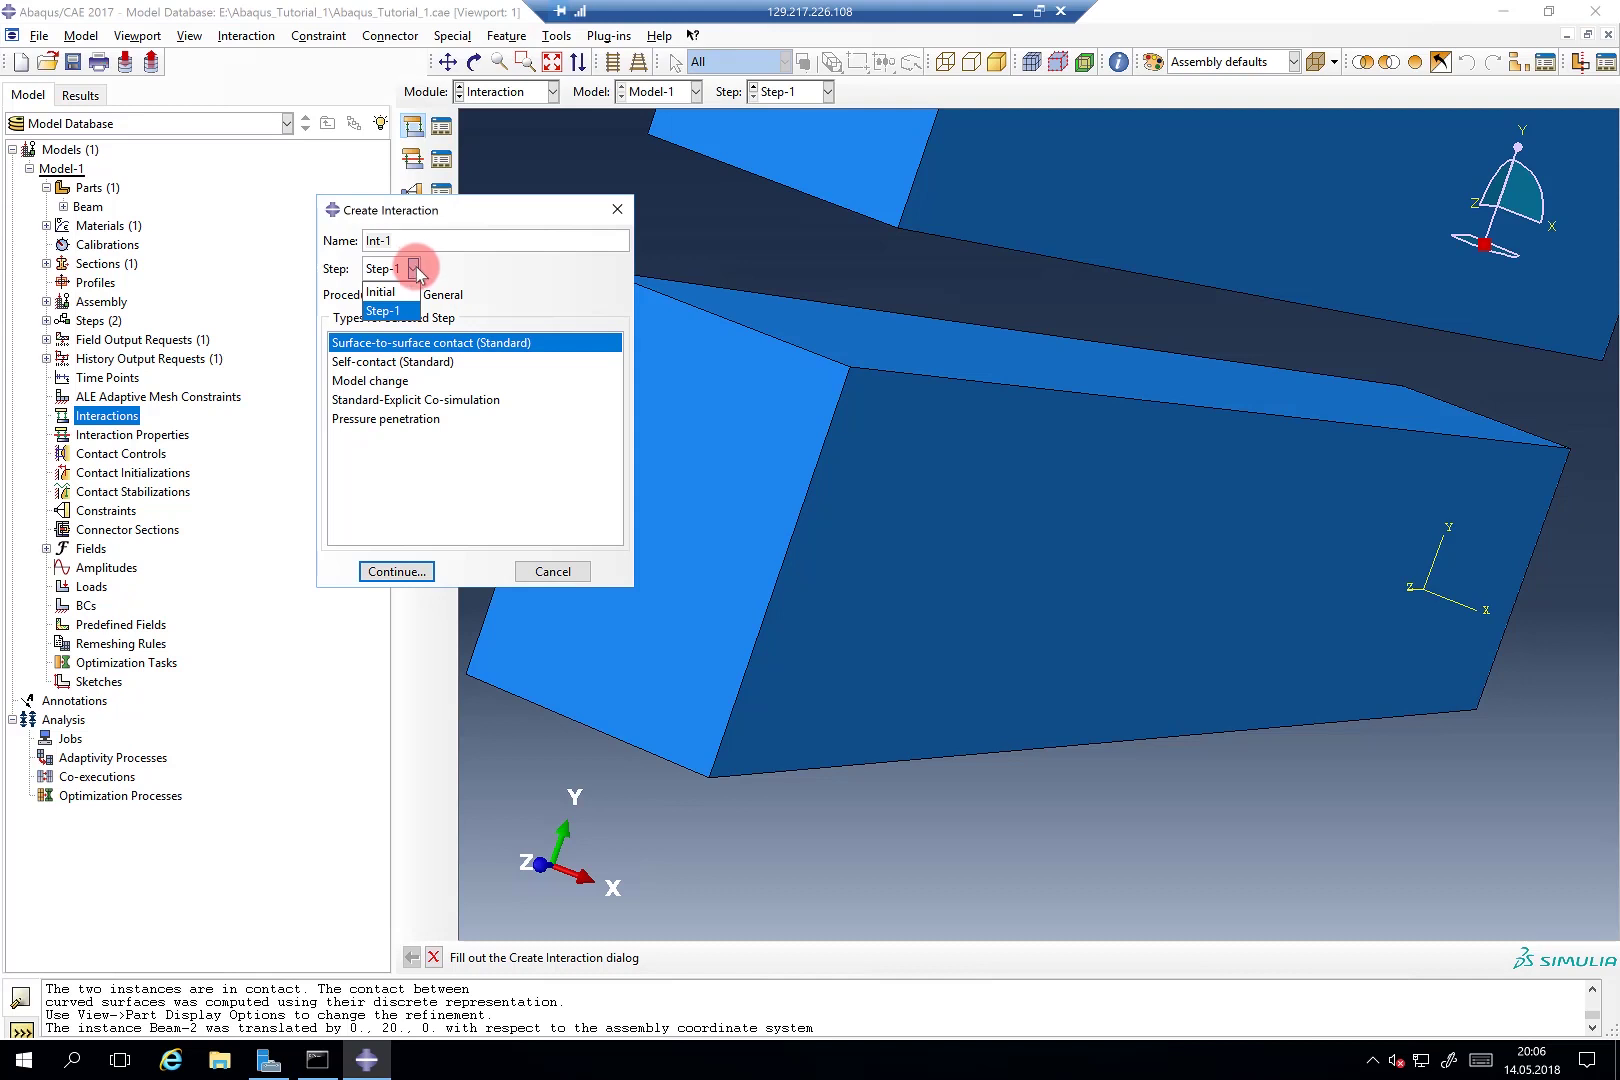
{"action": "left_click", "coordinate": [390, 311]}
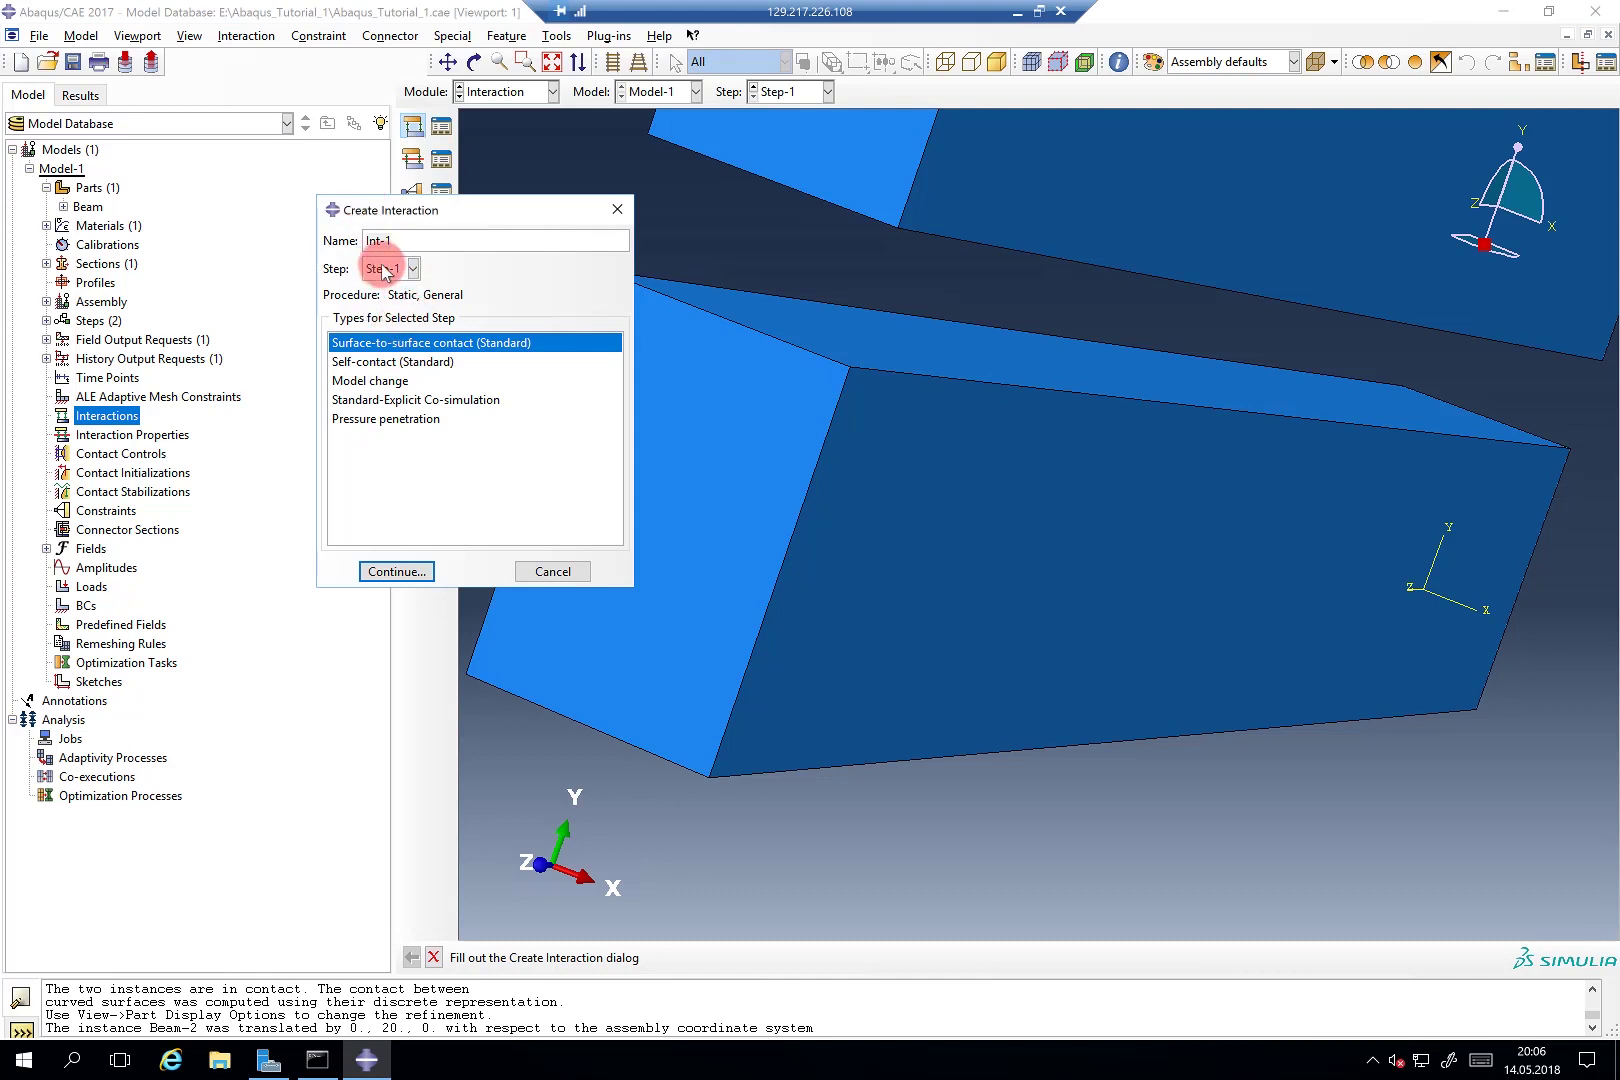
Step: Choose Surface-to-surface contact (Standard) as Int-1's type and continue
{"action": "left_click", "coordinate": [400, 343]}
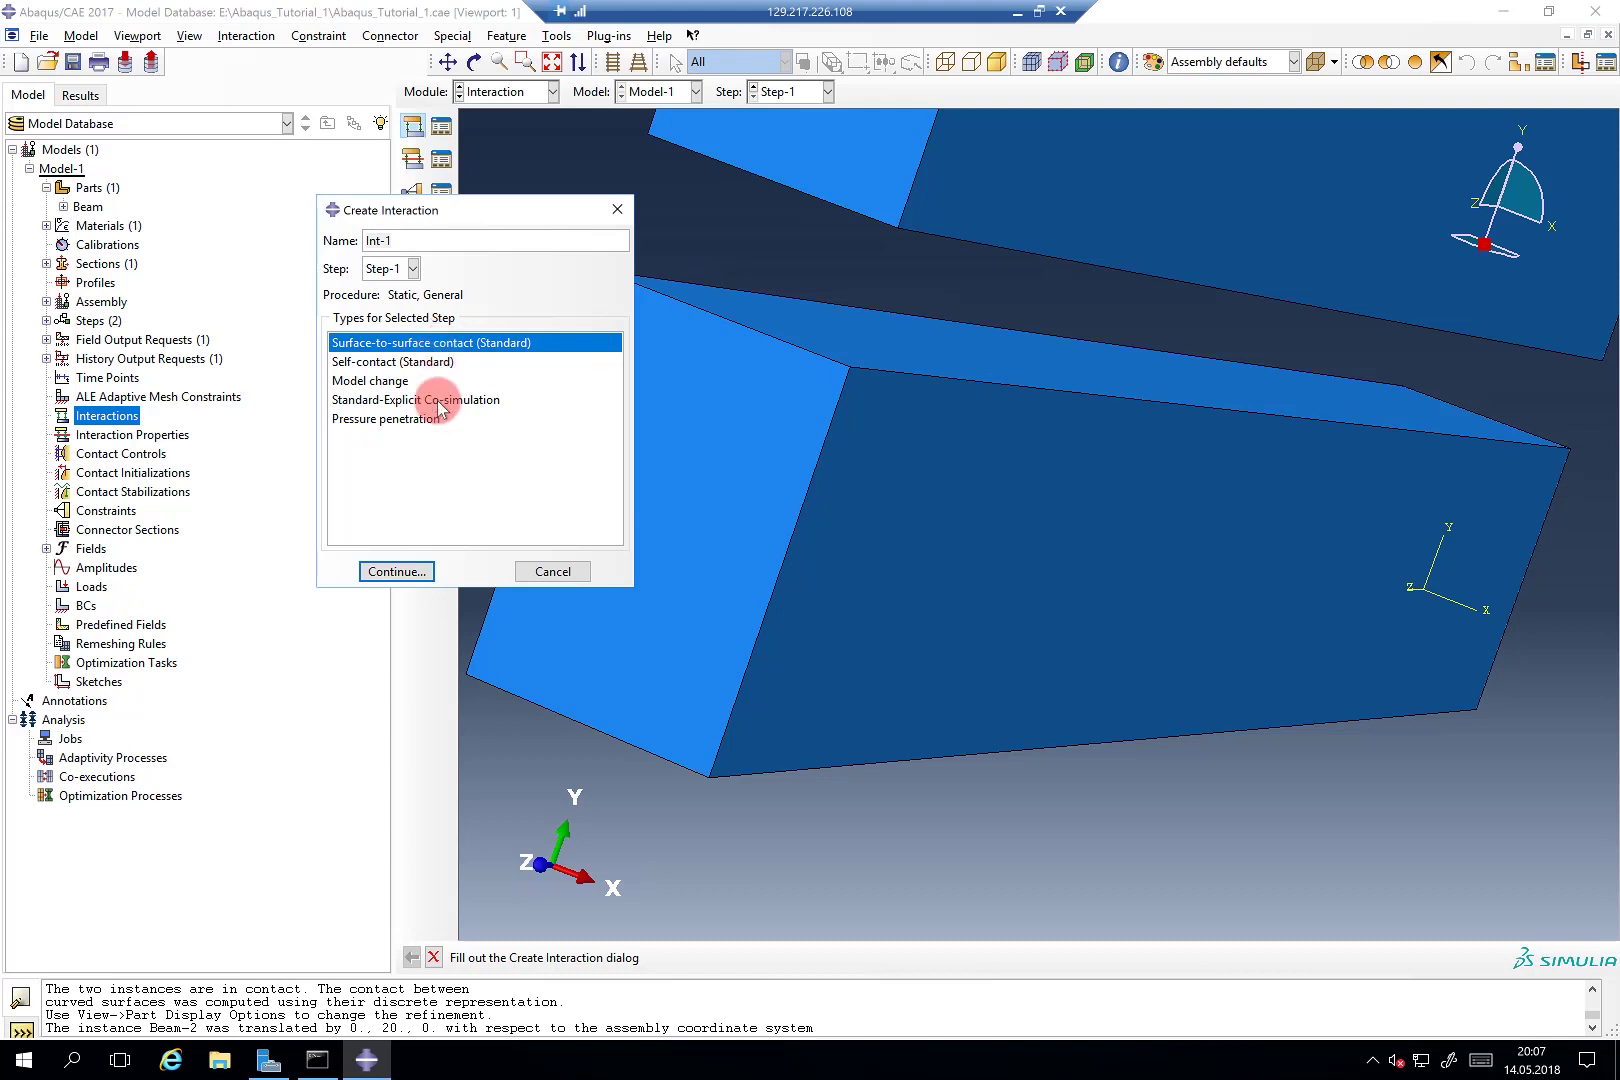
{"action": "left_click", "coordinate": [428, 569]}
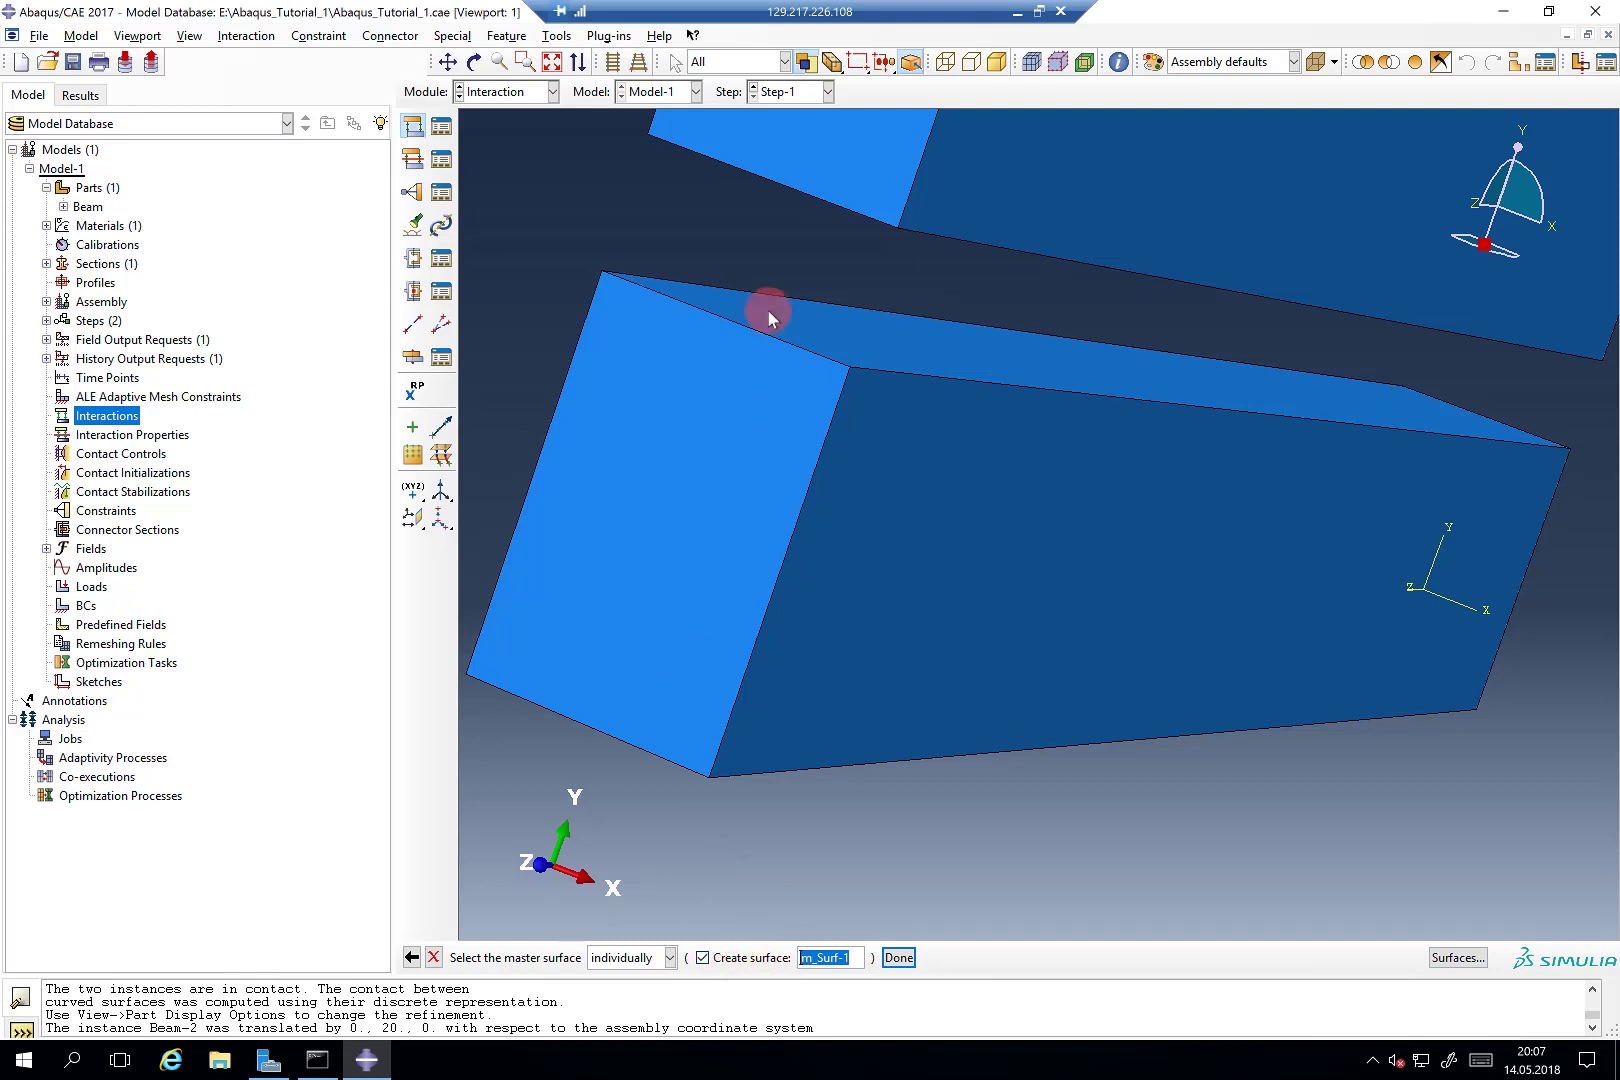
Step: Pick the lower beam's top face as master and the upper beam's inclined face as slave surface
{"action": "left_click", "coordinate": [874, 376]}
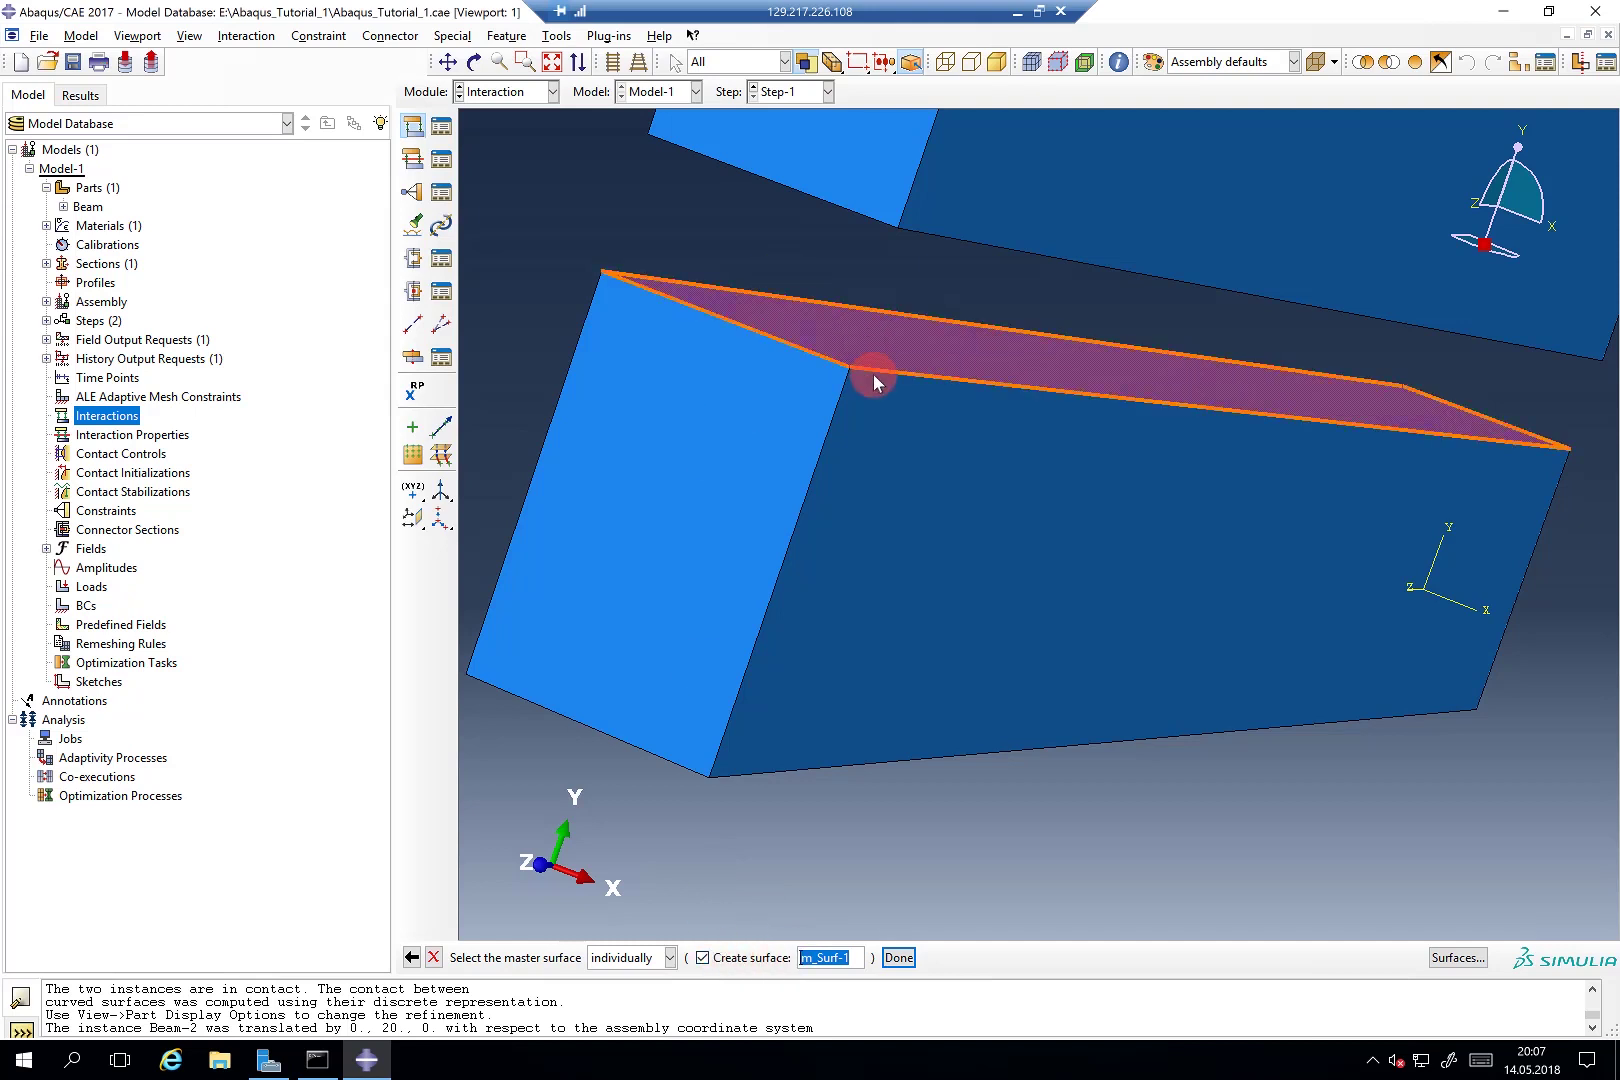
{"action": "middle_click", "coordinate": [718, 285]}
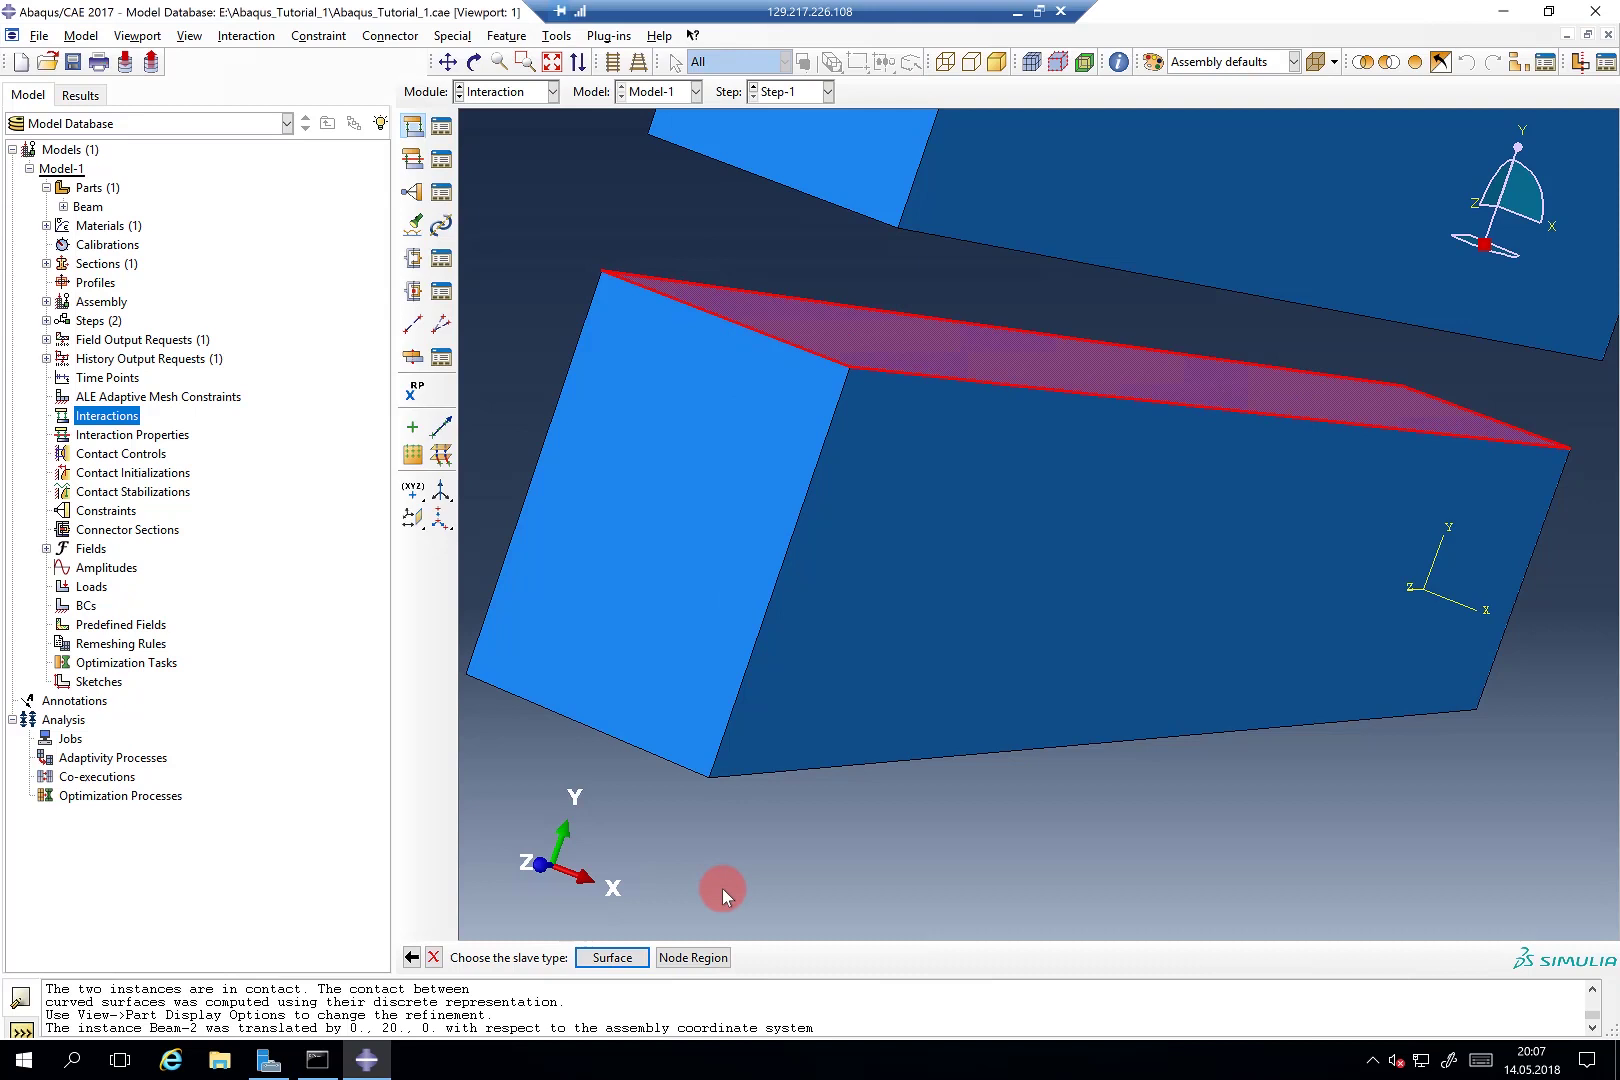
{"action": "left_click", "coordinate": [612, 957]}
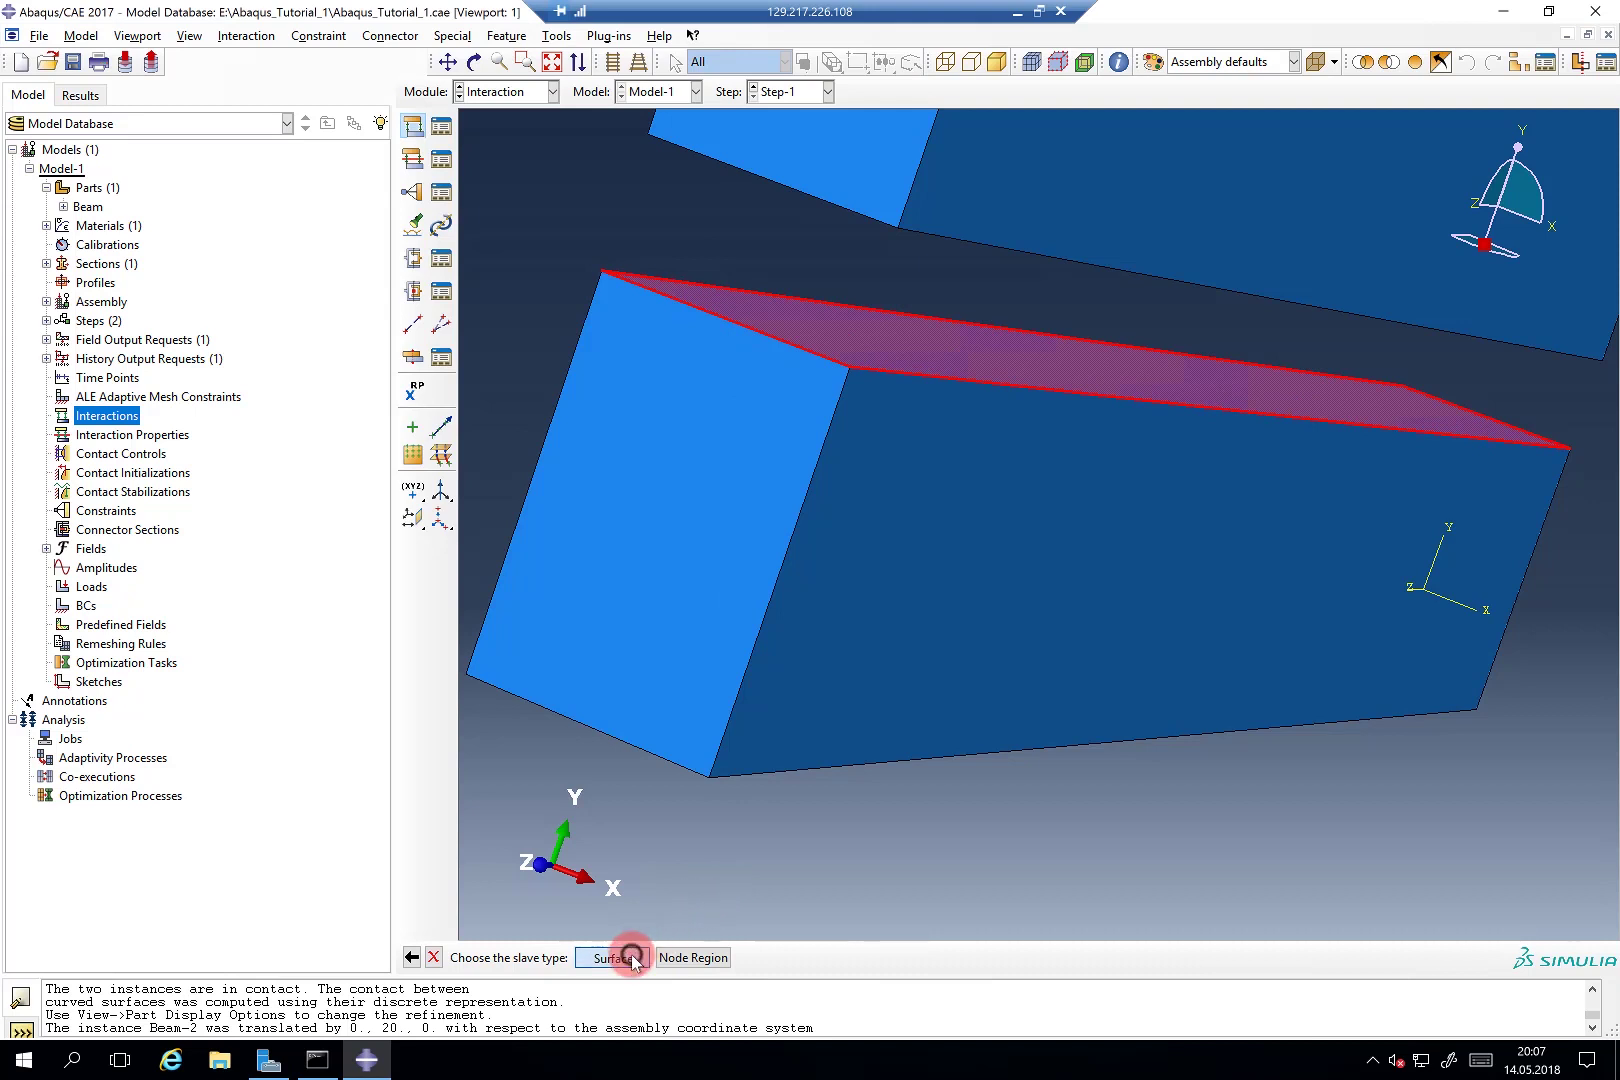
{"action": "left_click_drag", "start_coordinate": [990, 555], "coordinate": [1053, 538], "text": "ctrl+alt"}
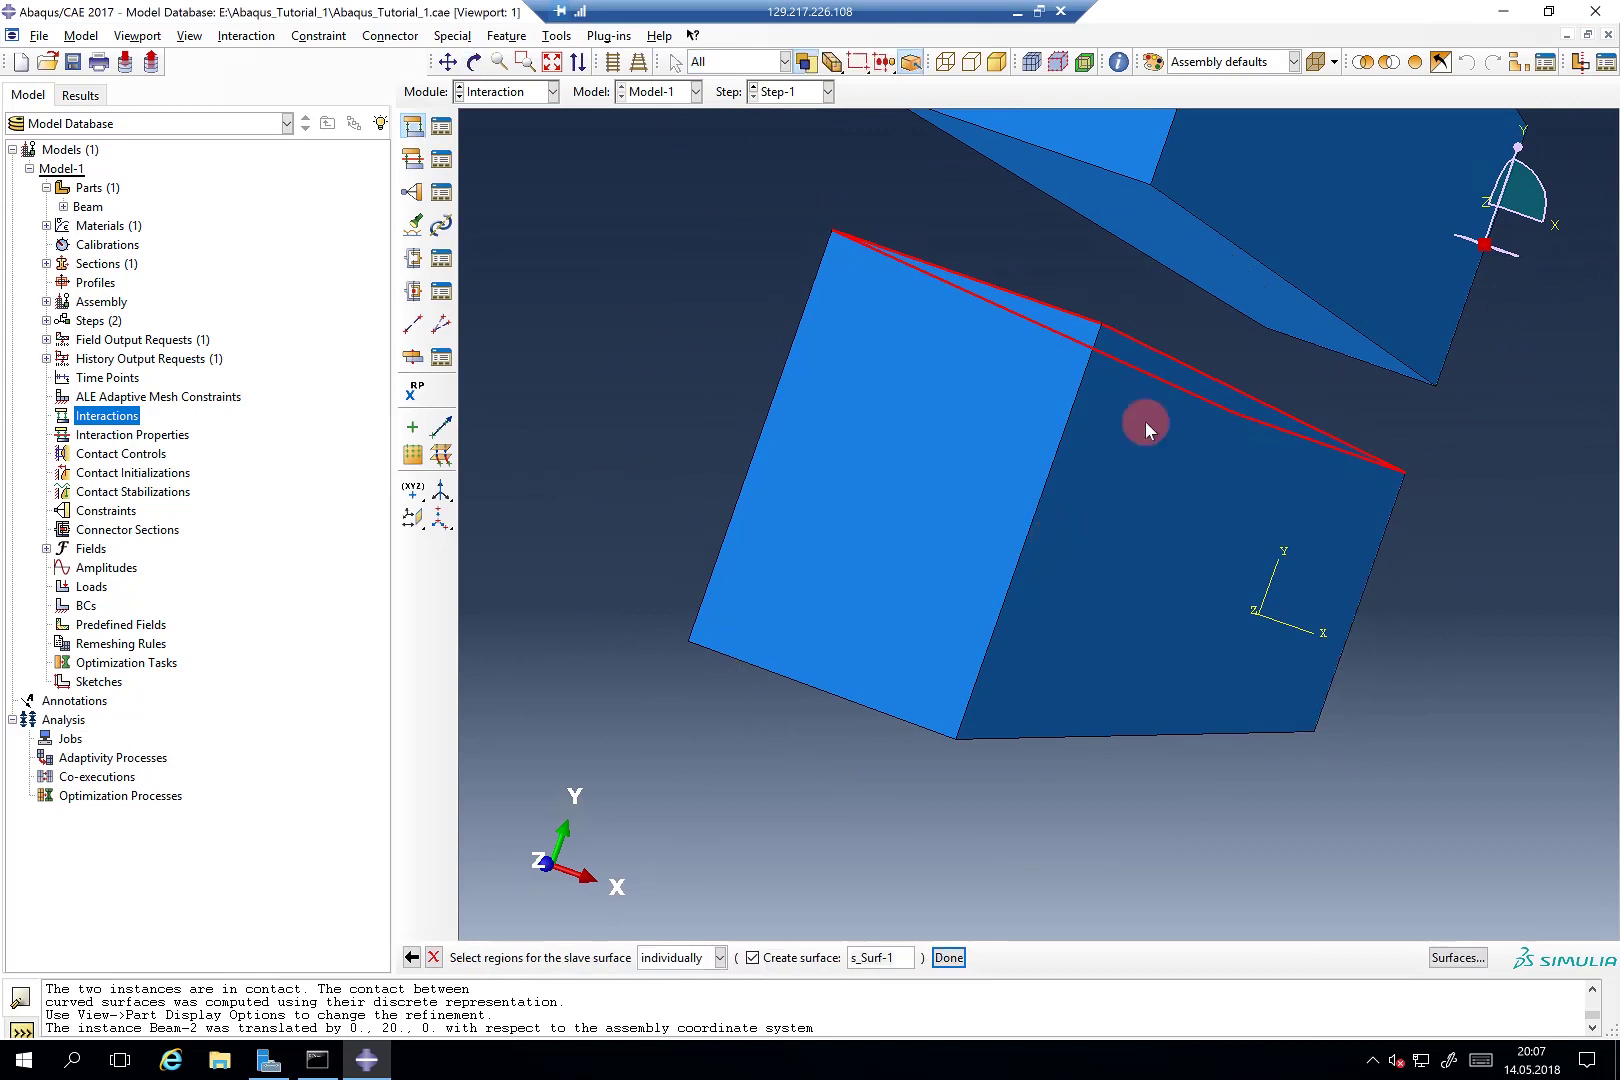
{"action": "left_click", "coordinate": [1173, 246]}
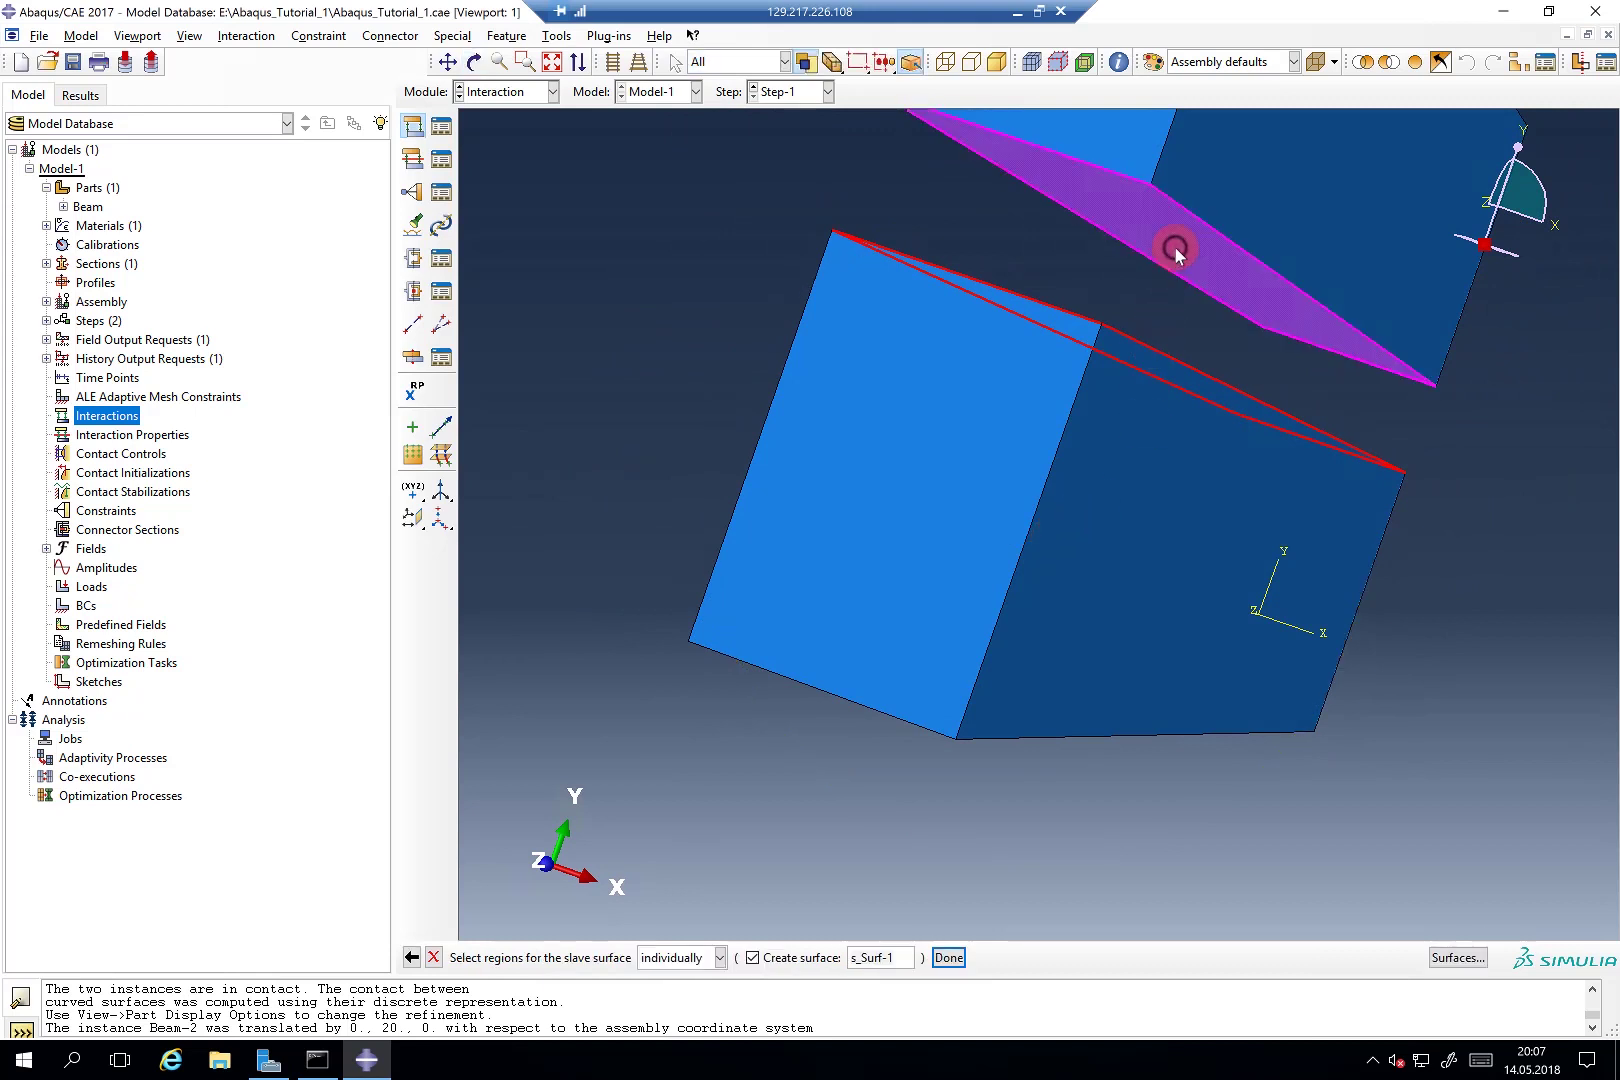
{"action": "middle_click", "coordinate": [776, 261]}
{"action": "left_click_drag", "start_coordinate": [780, 303], "coordinate": [718, 145]}
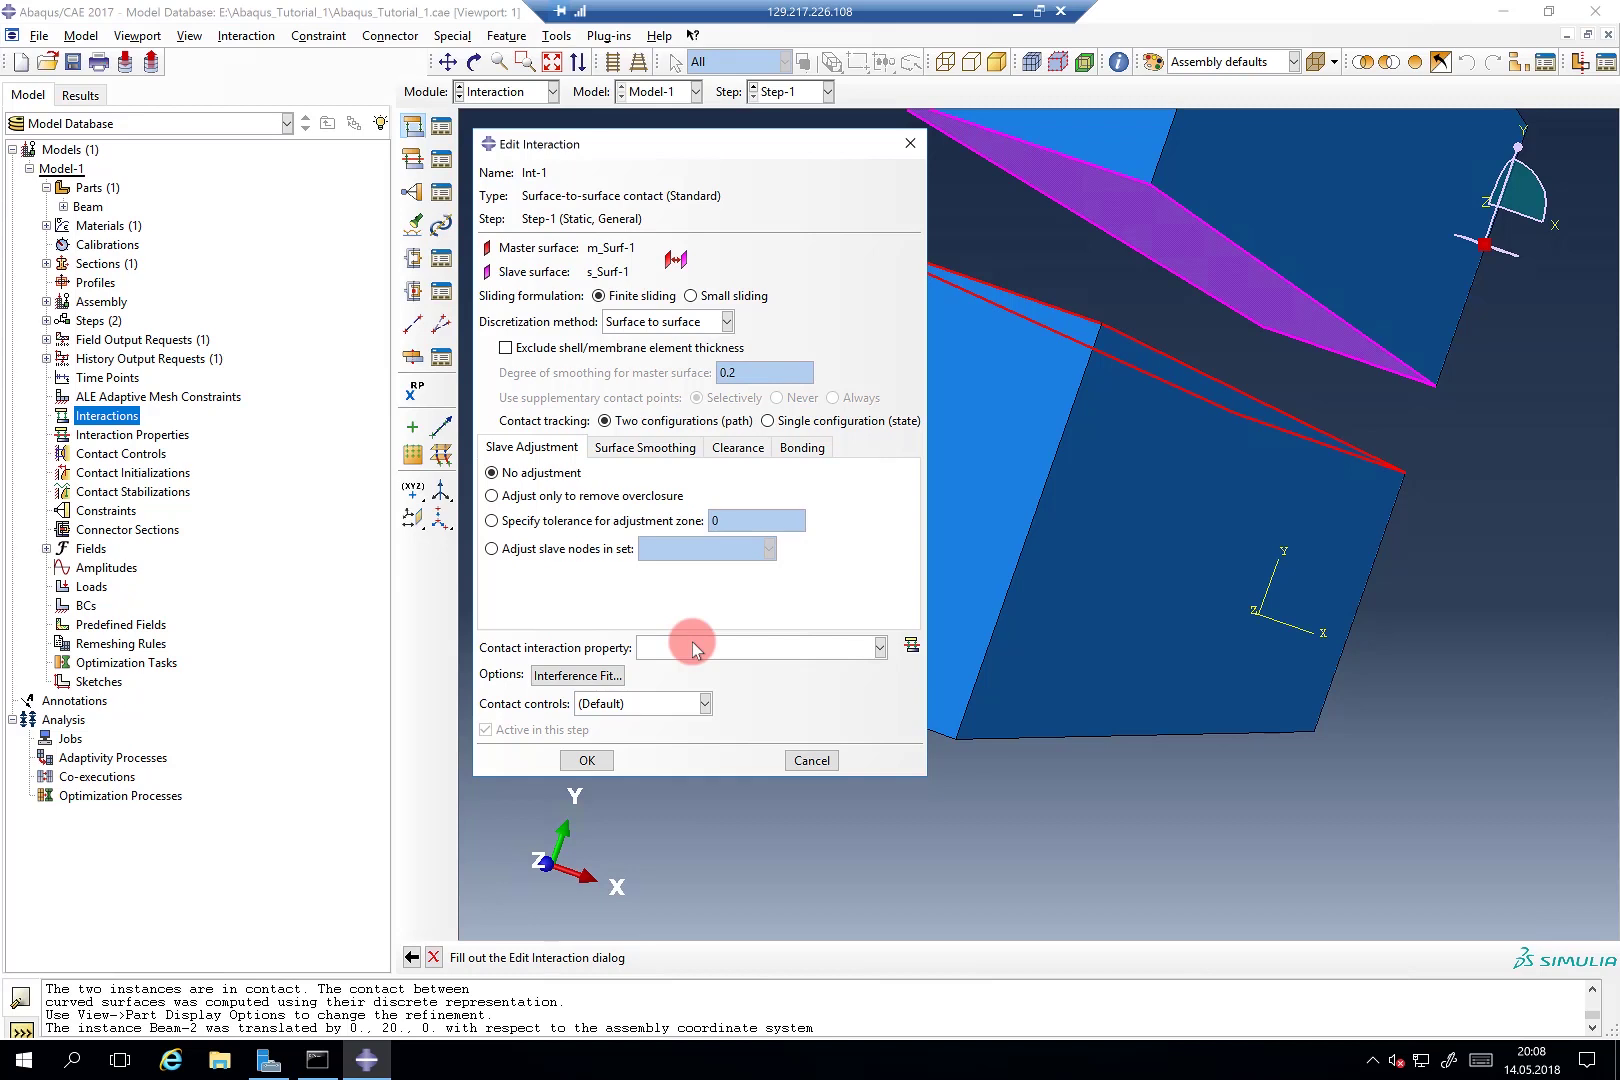
Step: Create a Contact interaction property with Tangential and Normal mechanical behaviours
{"action": "left_click", "coordinate": [910, 645]}
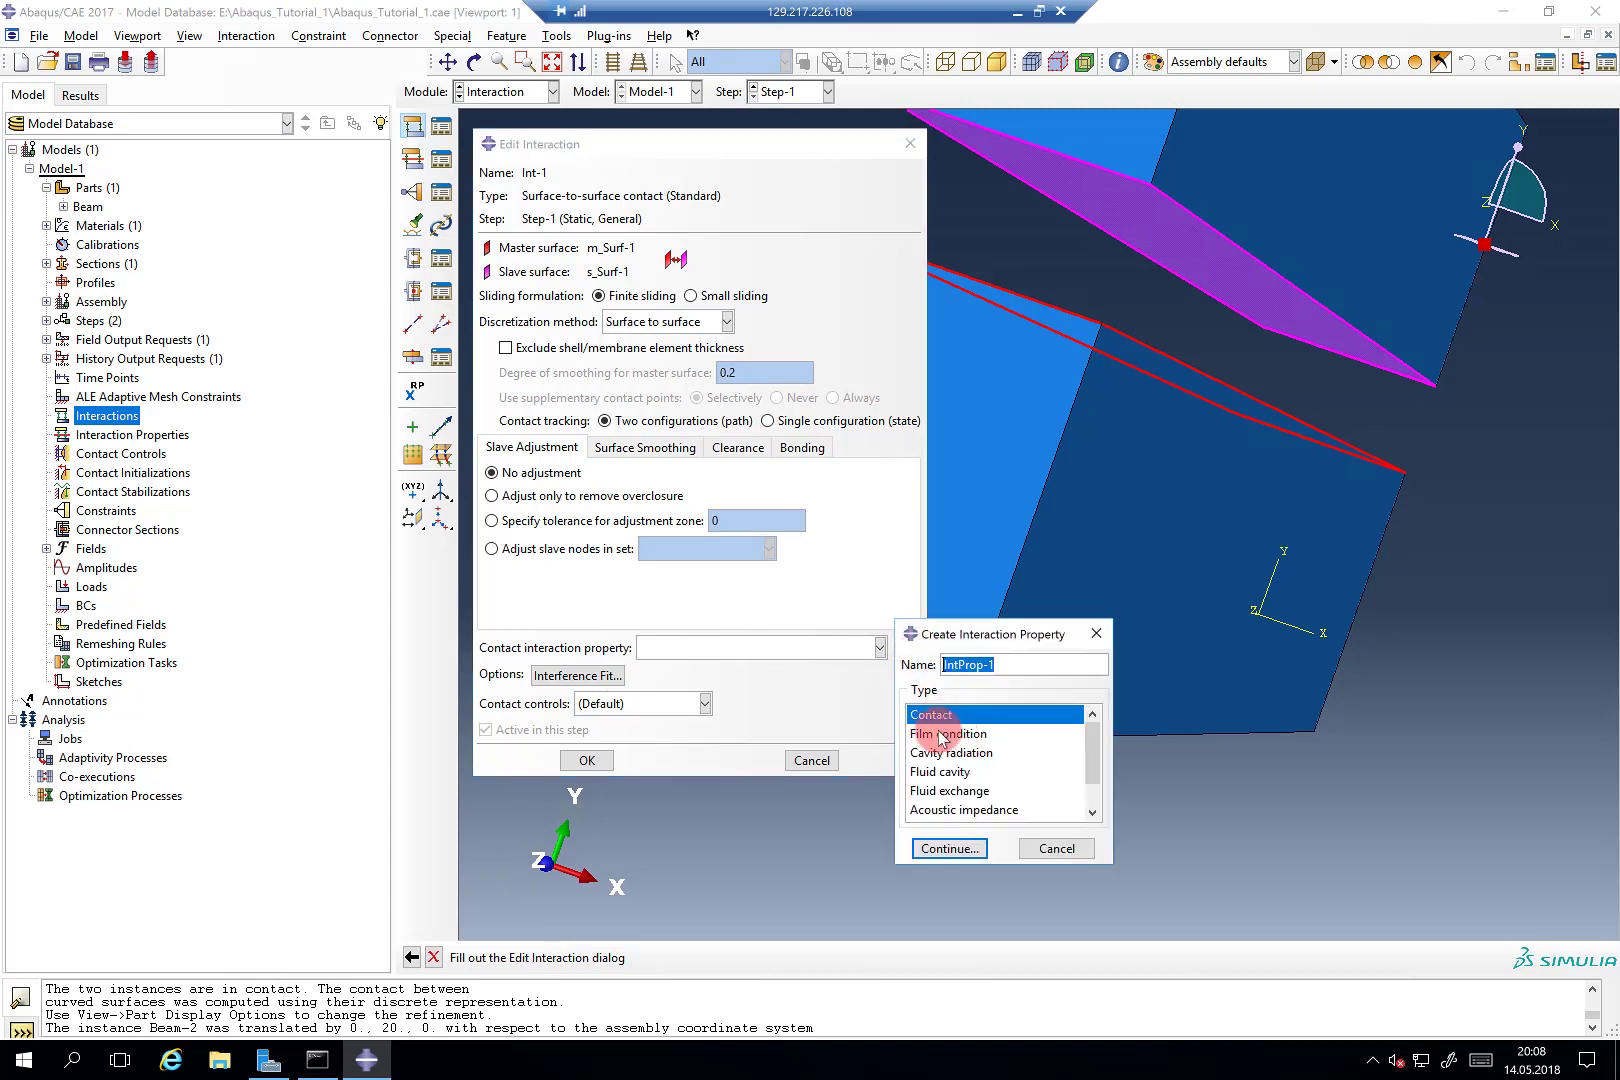
{"action": "left_click", "coordinate": [947, 850]}
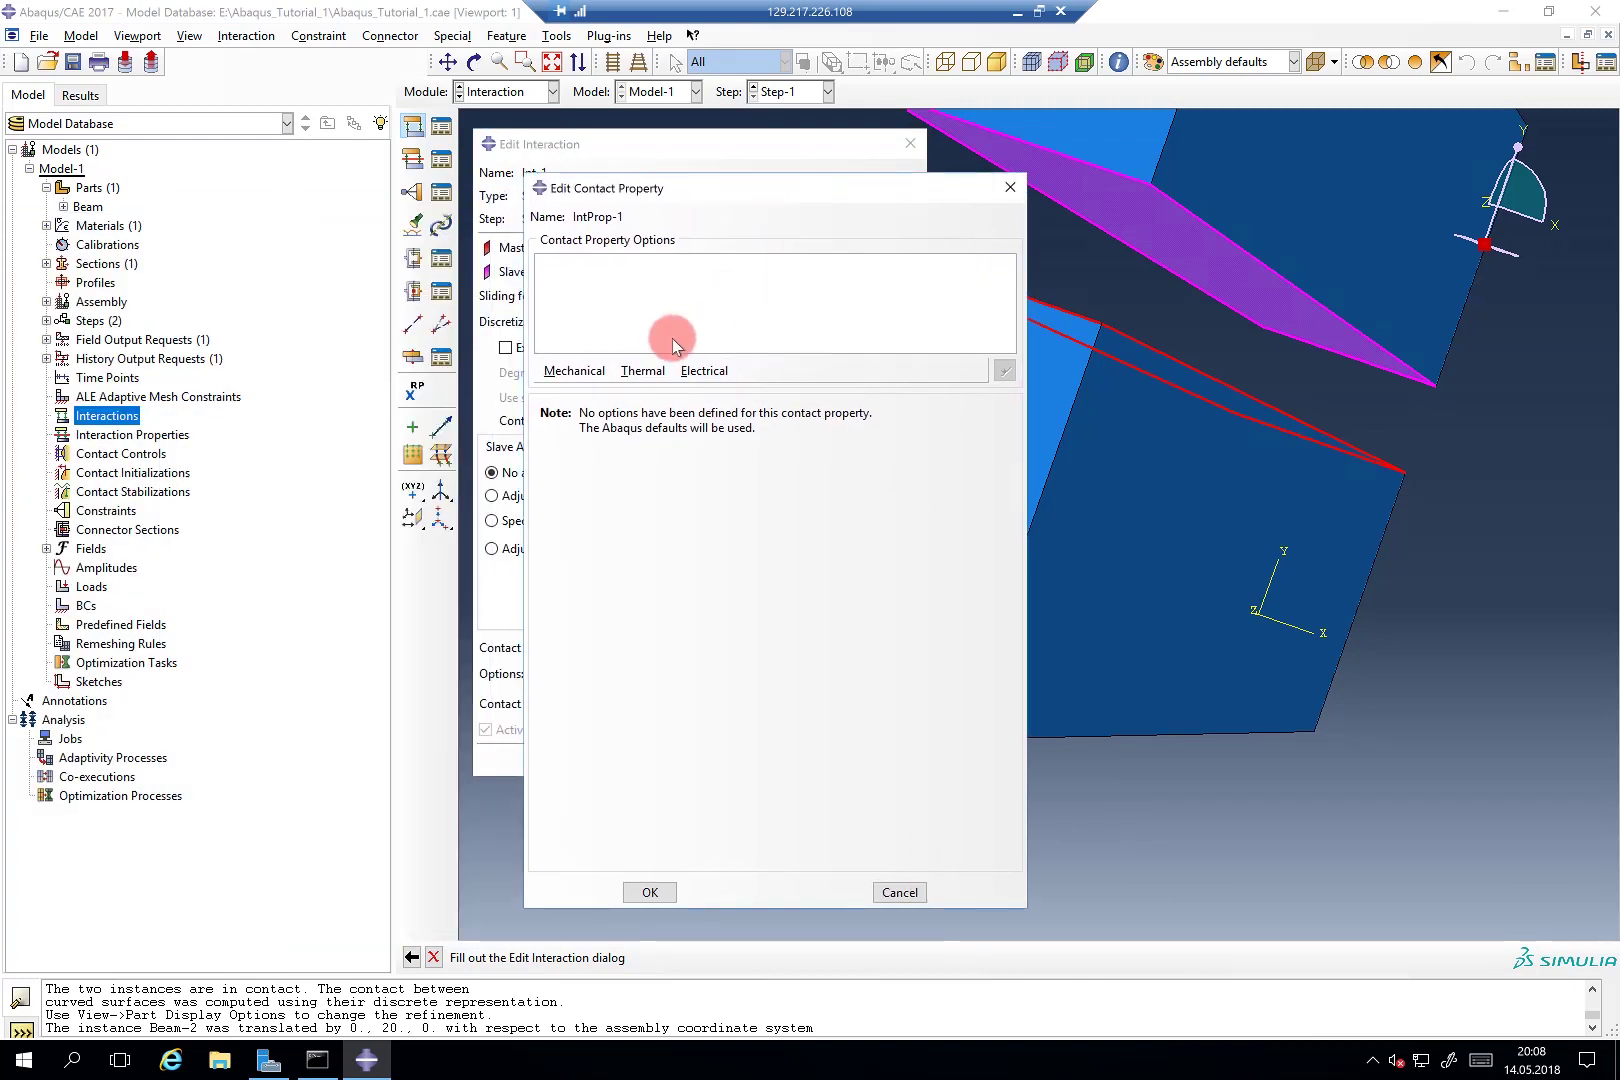
{"action": "left_click", "coordinate": [576, 372]}
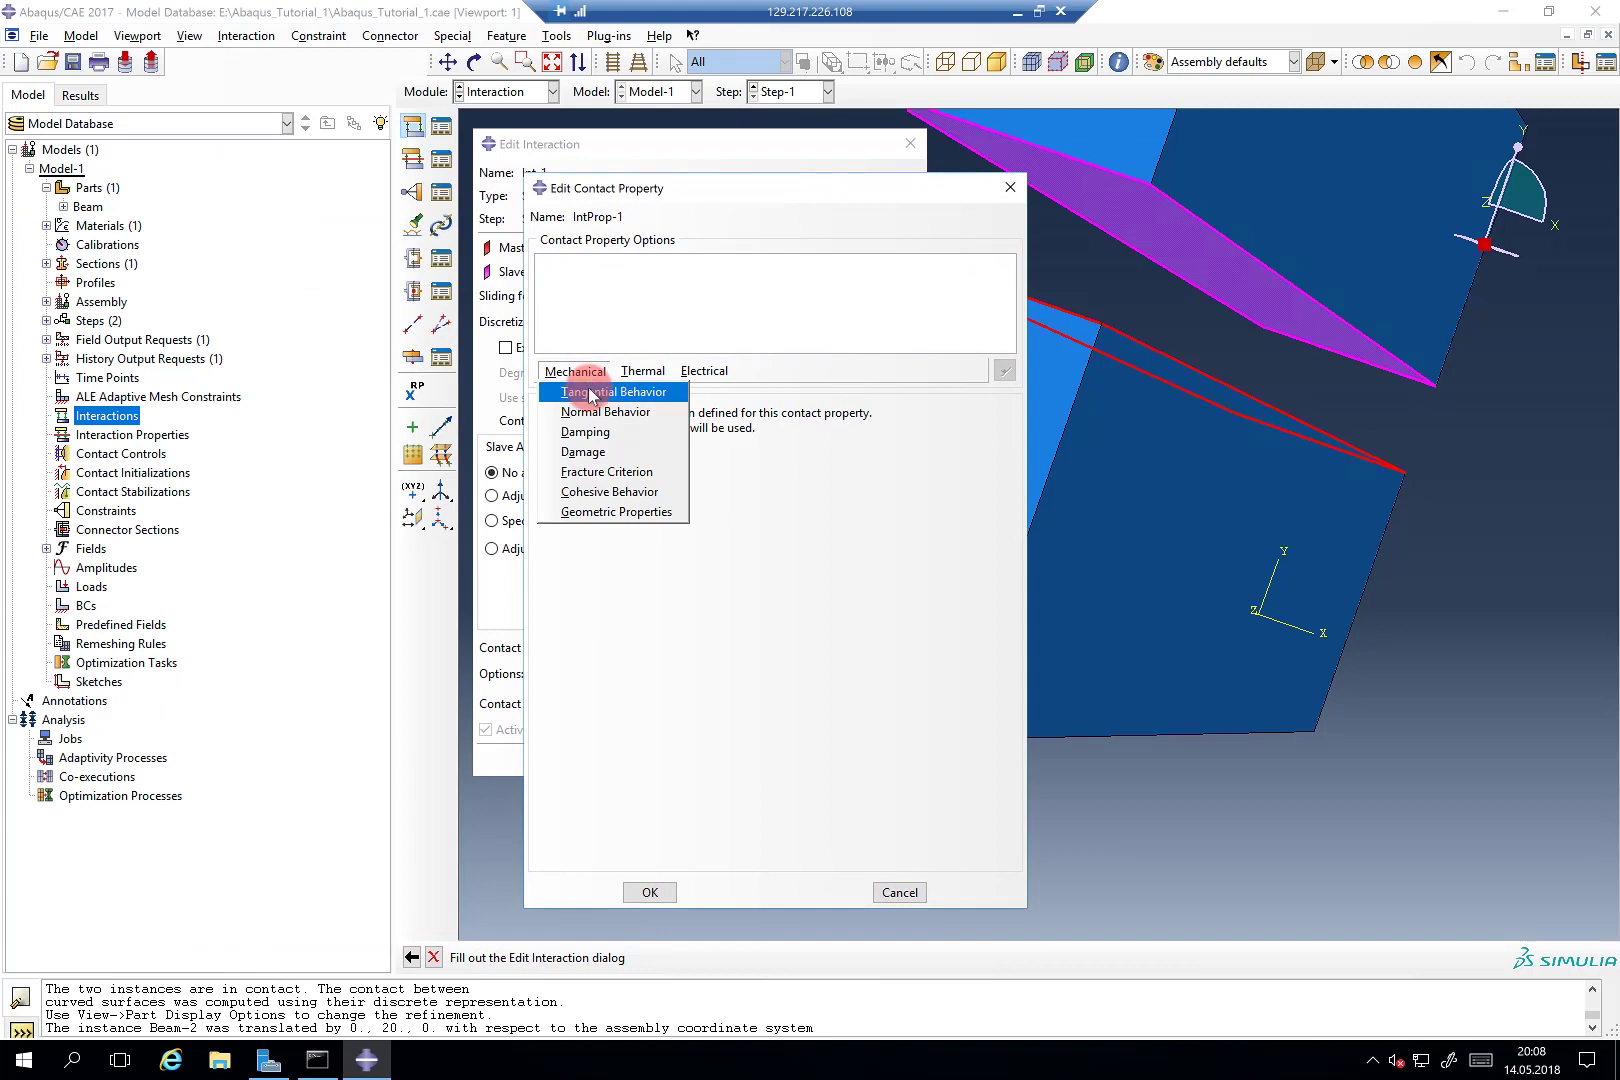
{"action": "left_click", "coordinate": [590, 392]}
{"action": "left_click", "coordinate": [577, 372]}
{"action": "left_click", "coordinate": [589, 395]}
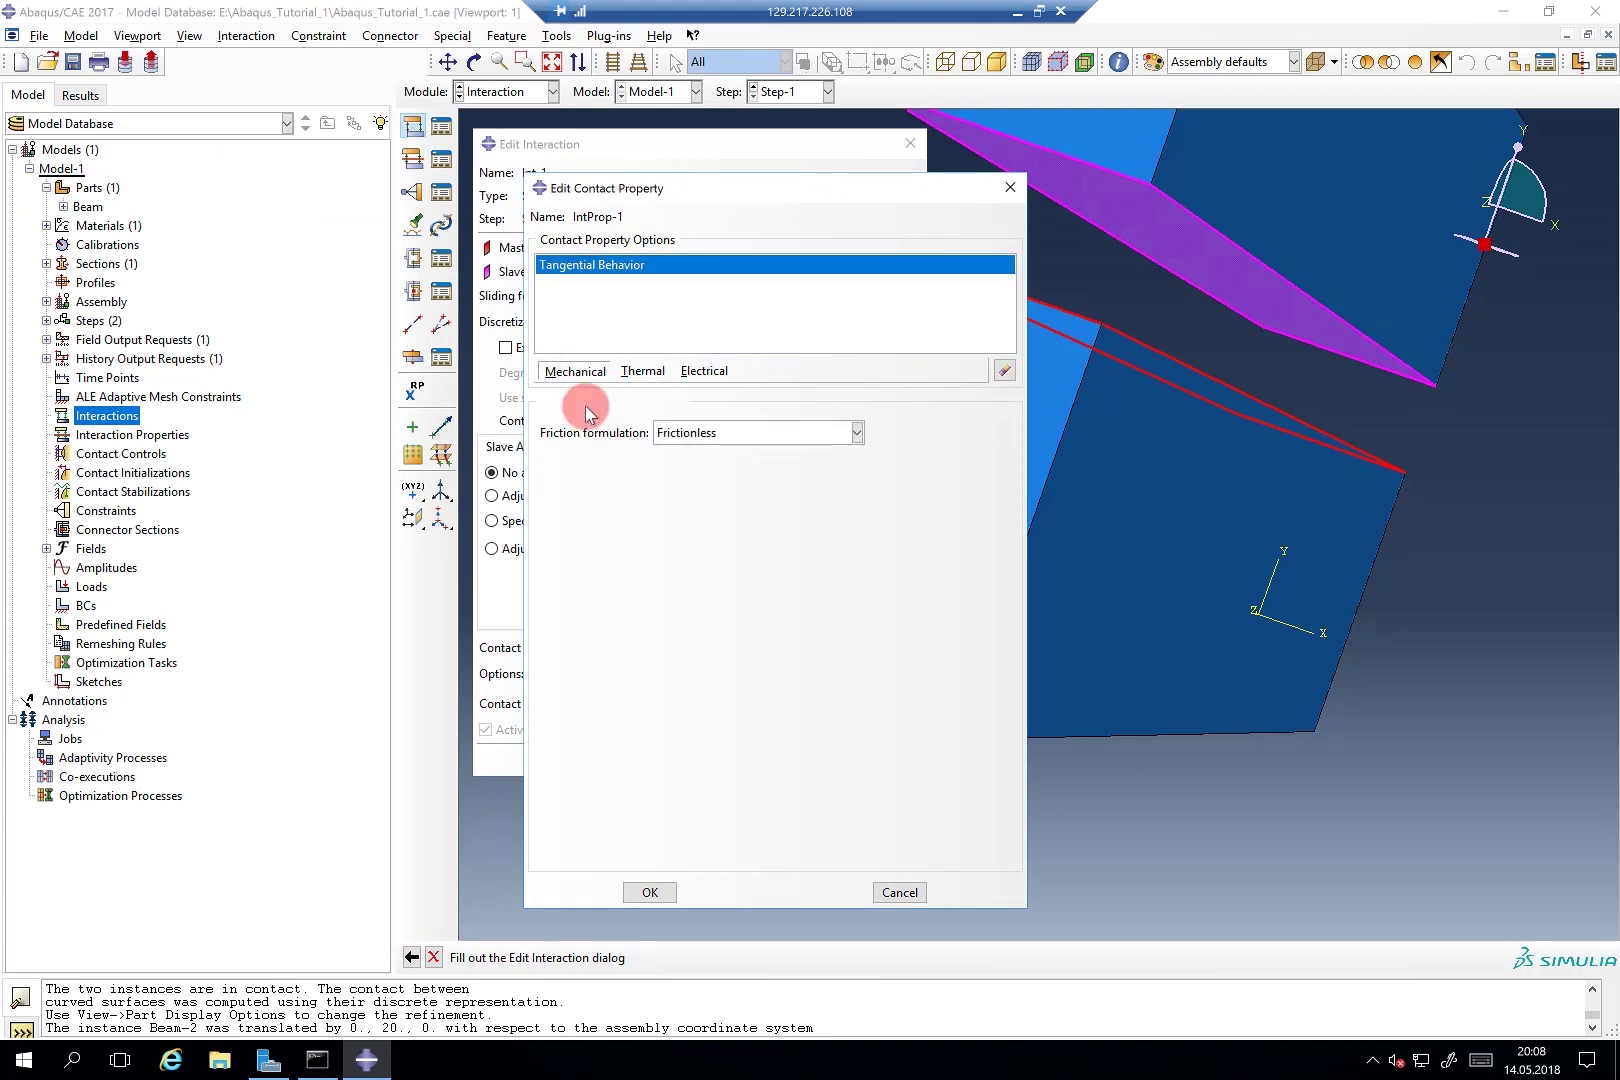
Step: Set Penalty friction with coefficient 0.15 and Hard normal contact, then accept IntProp-1
{"action": "left_click", "coordinate": [622, 268]}
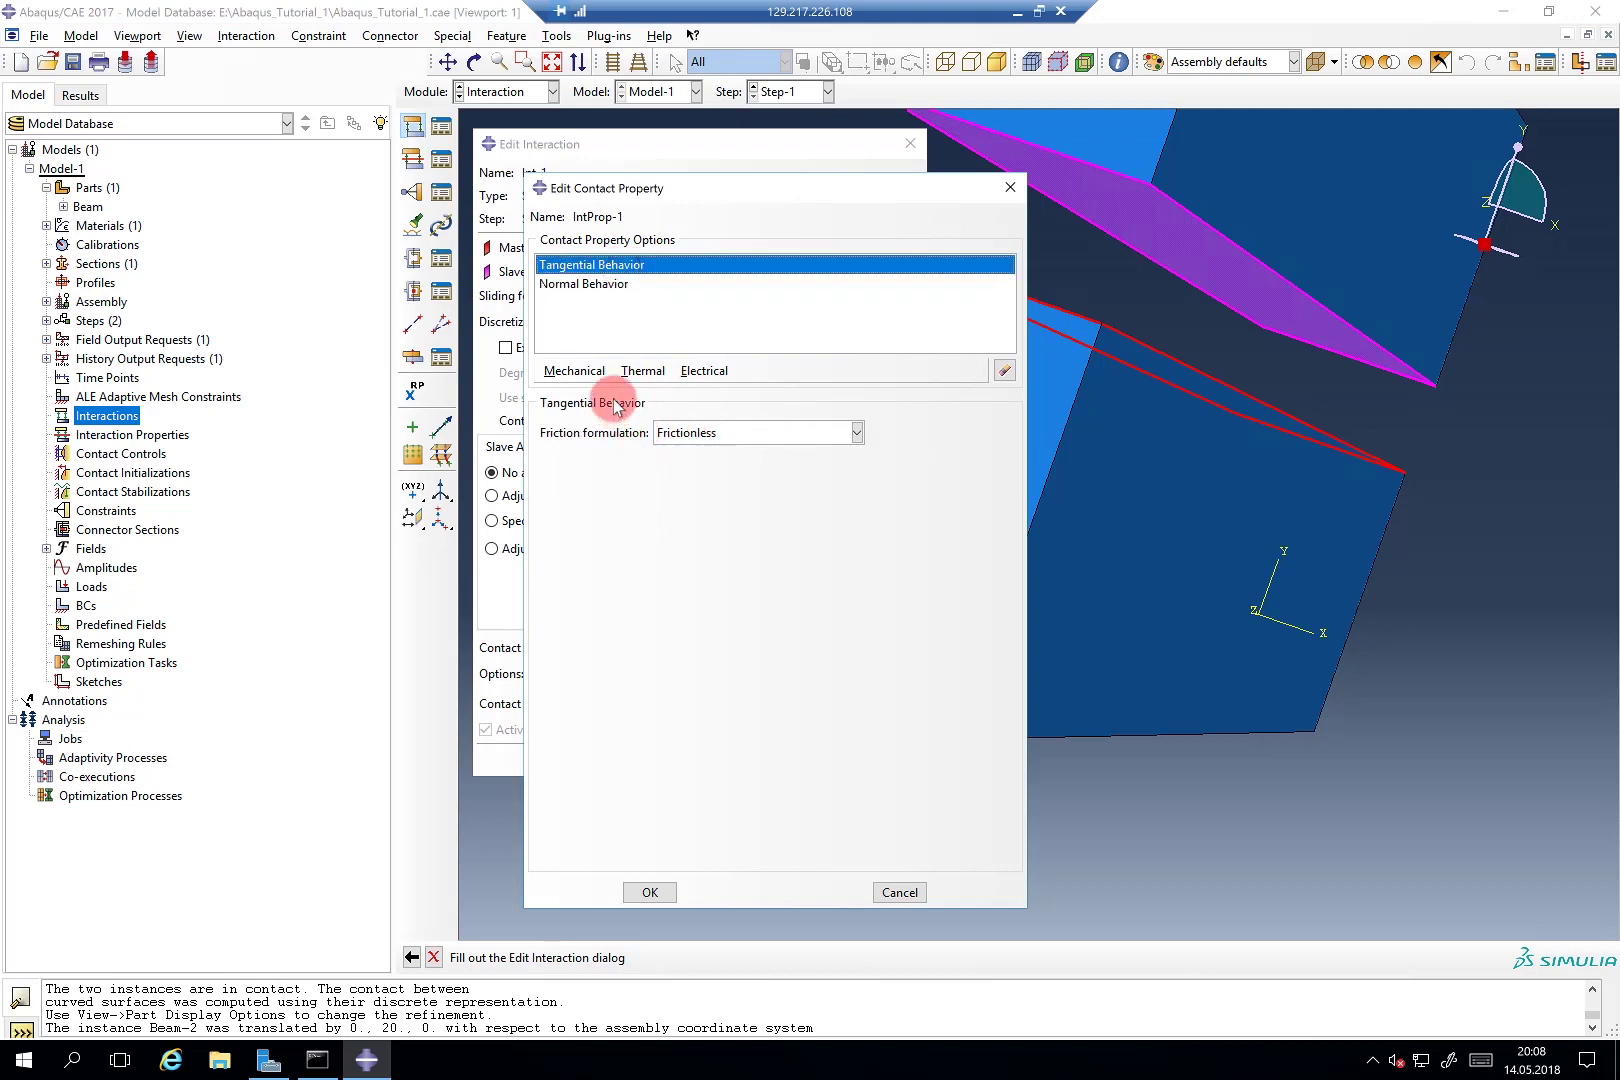
{"action": "left_click", "coordinate": [688, 434]}
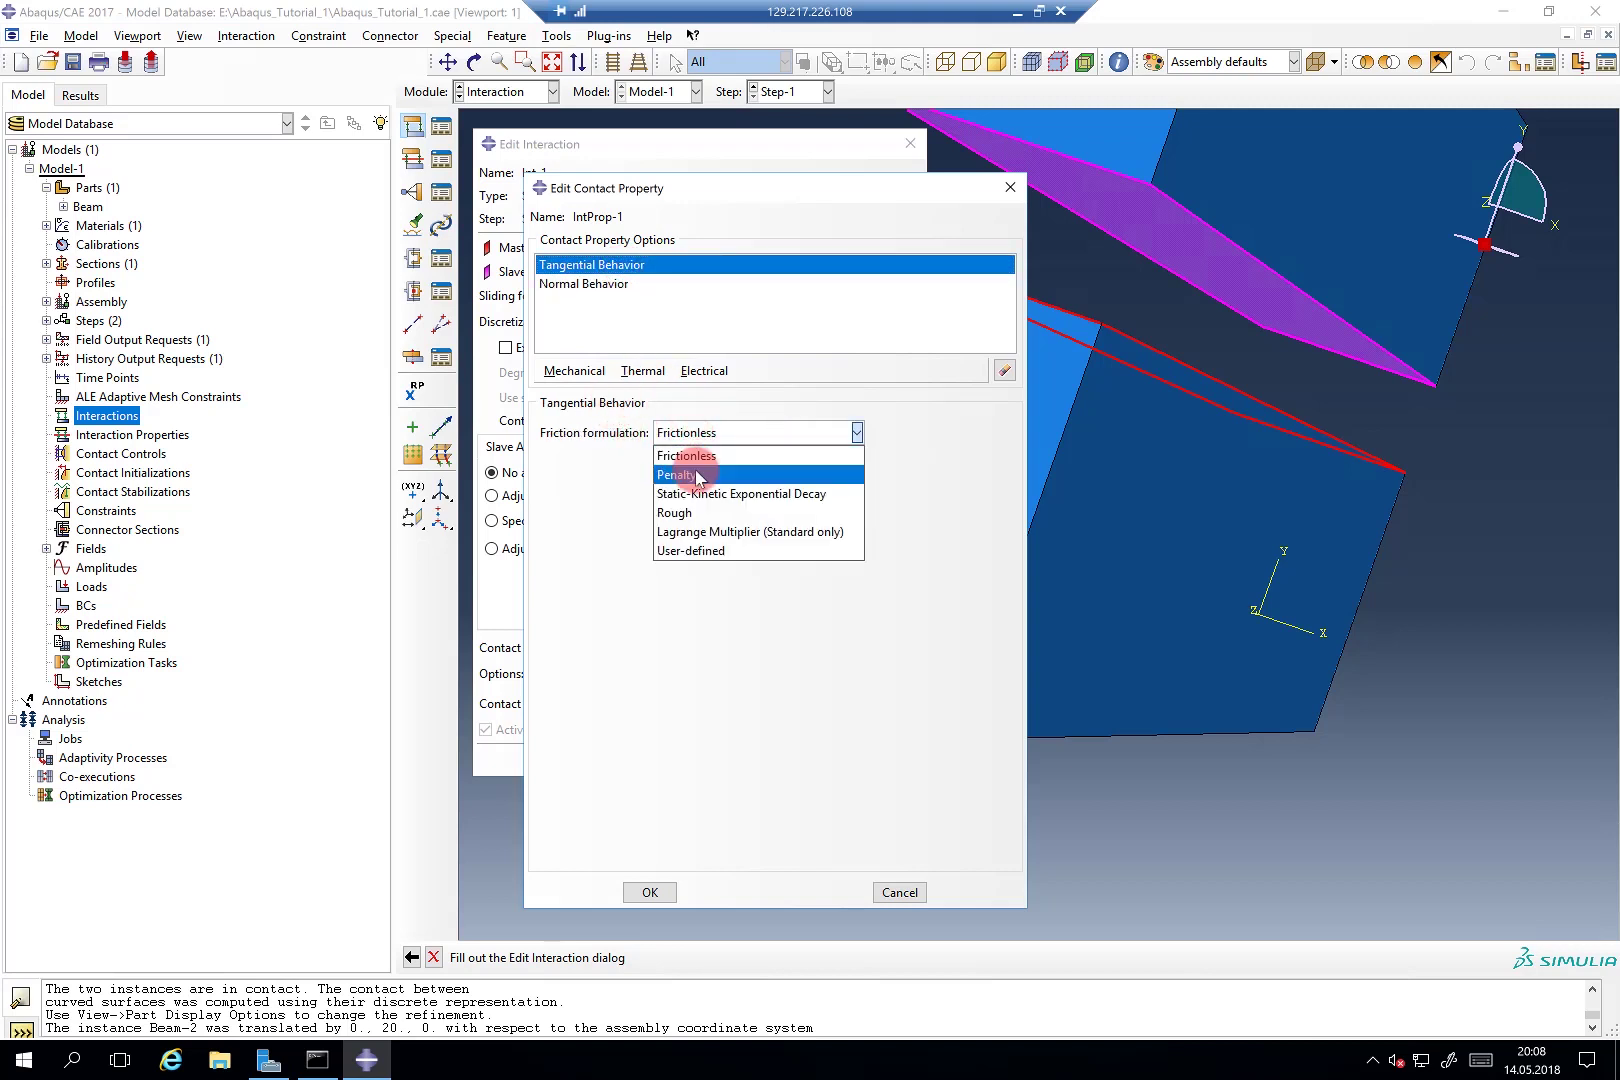
{"action": "left_click", "coordinate": [680, 475]}
{"action": "left_click", "coordinate": [609, 645]}
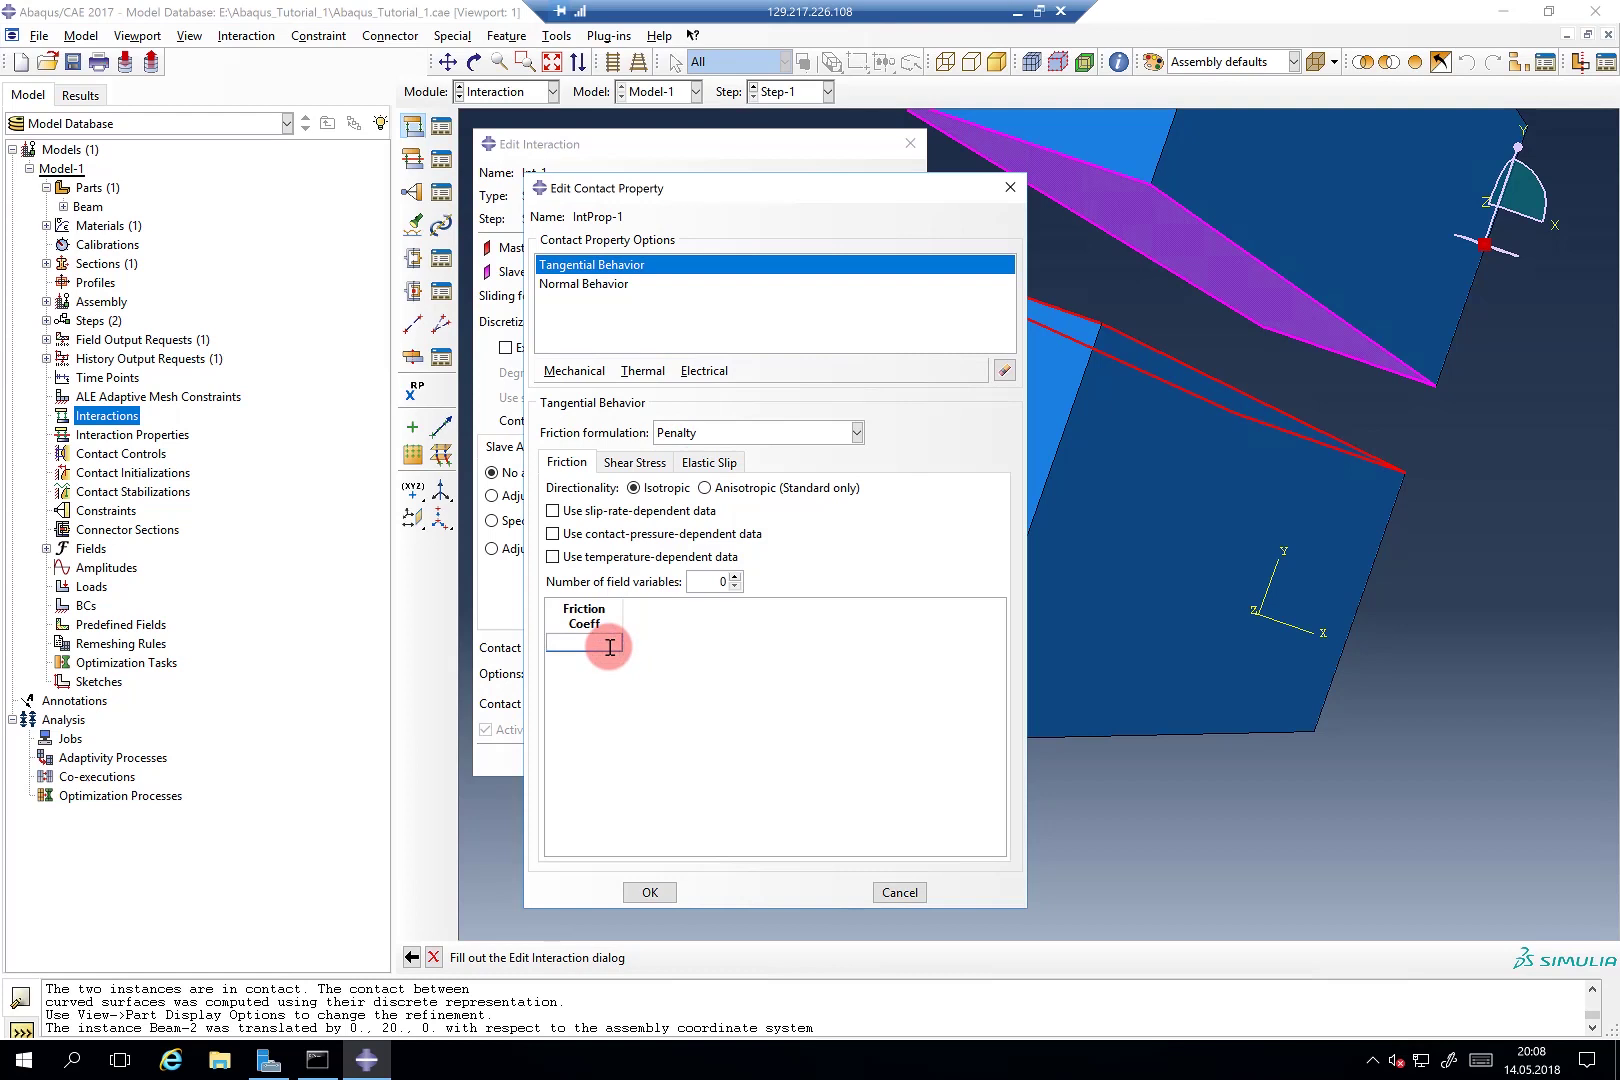
{"action": "type", "text": "0.15"}
{"action": "left_click", "coordinate": [614, 287]}
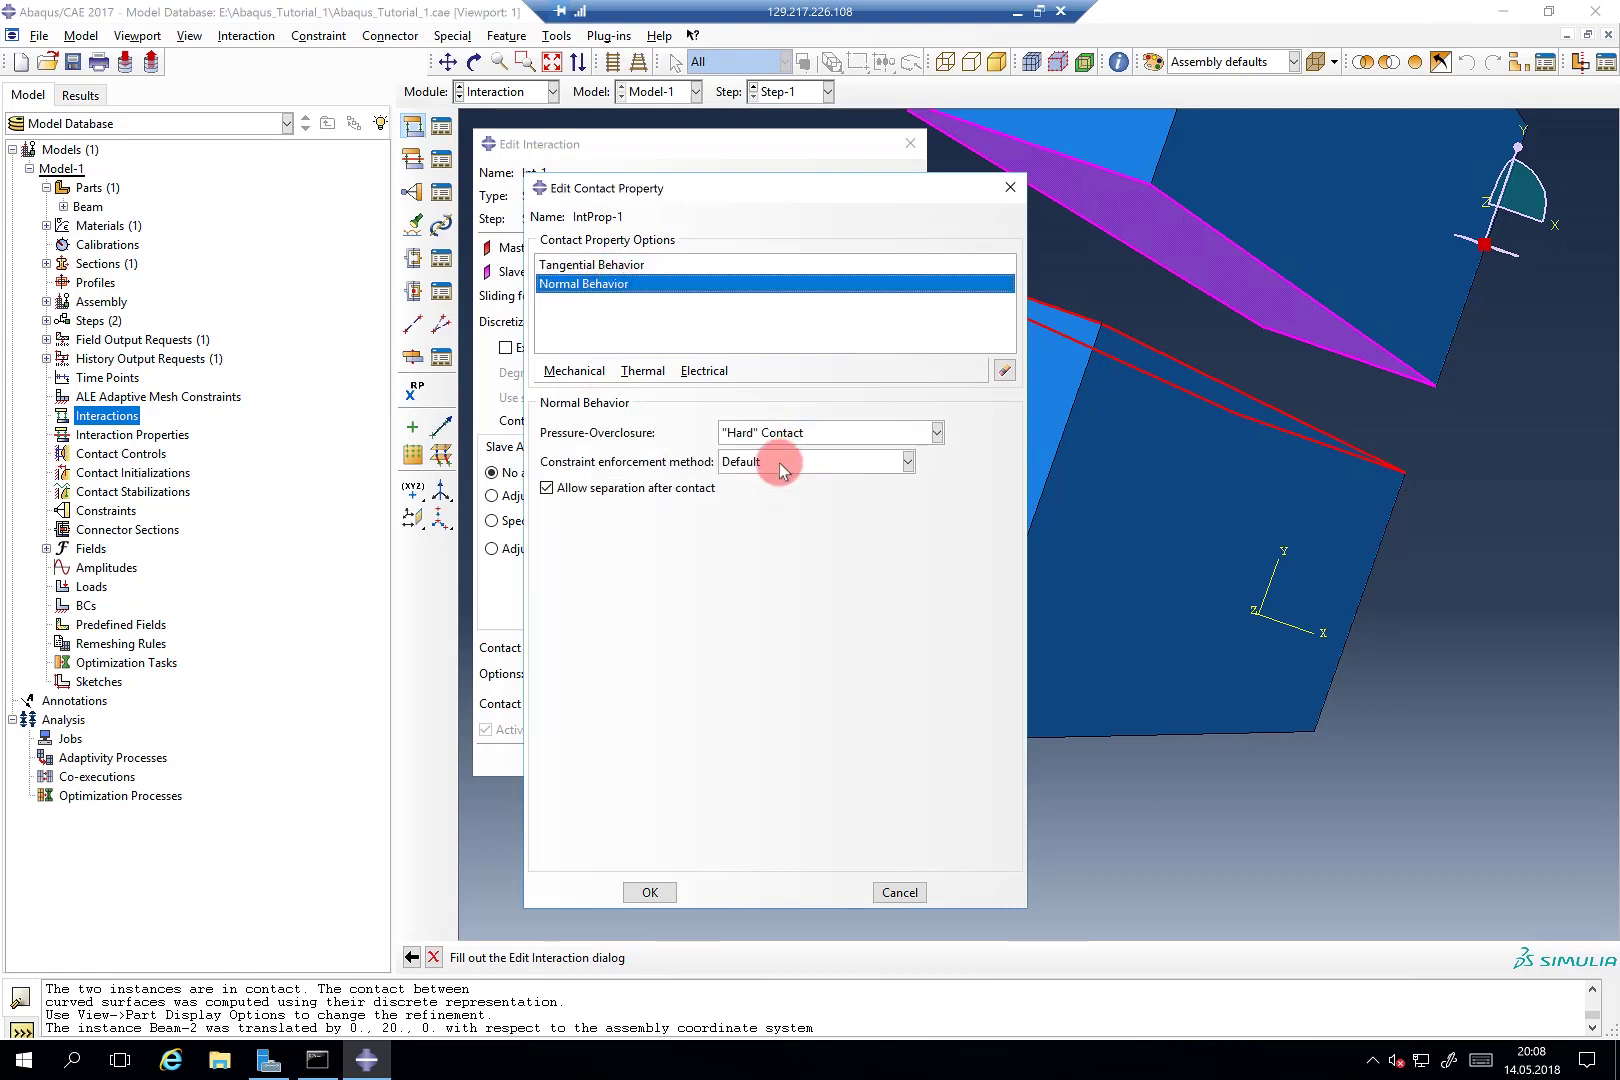
{"action": "left_click", "coordinate": [651, 892]}
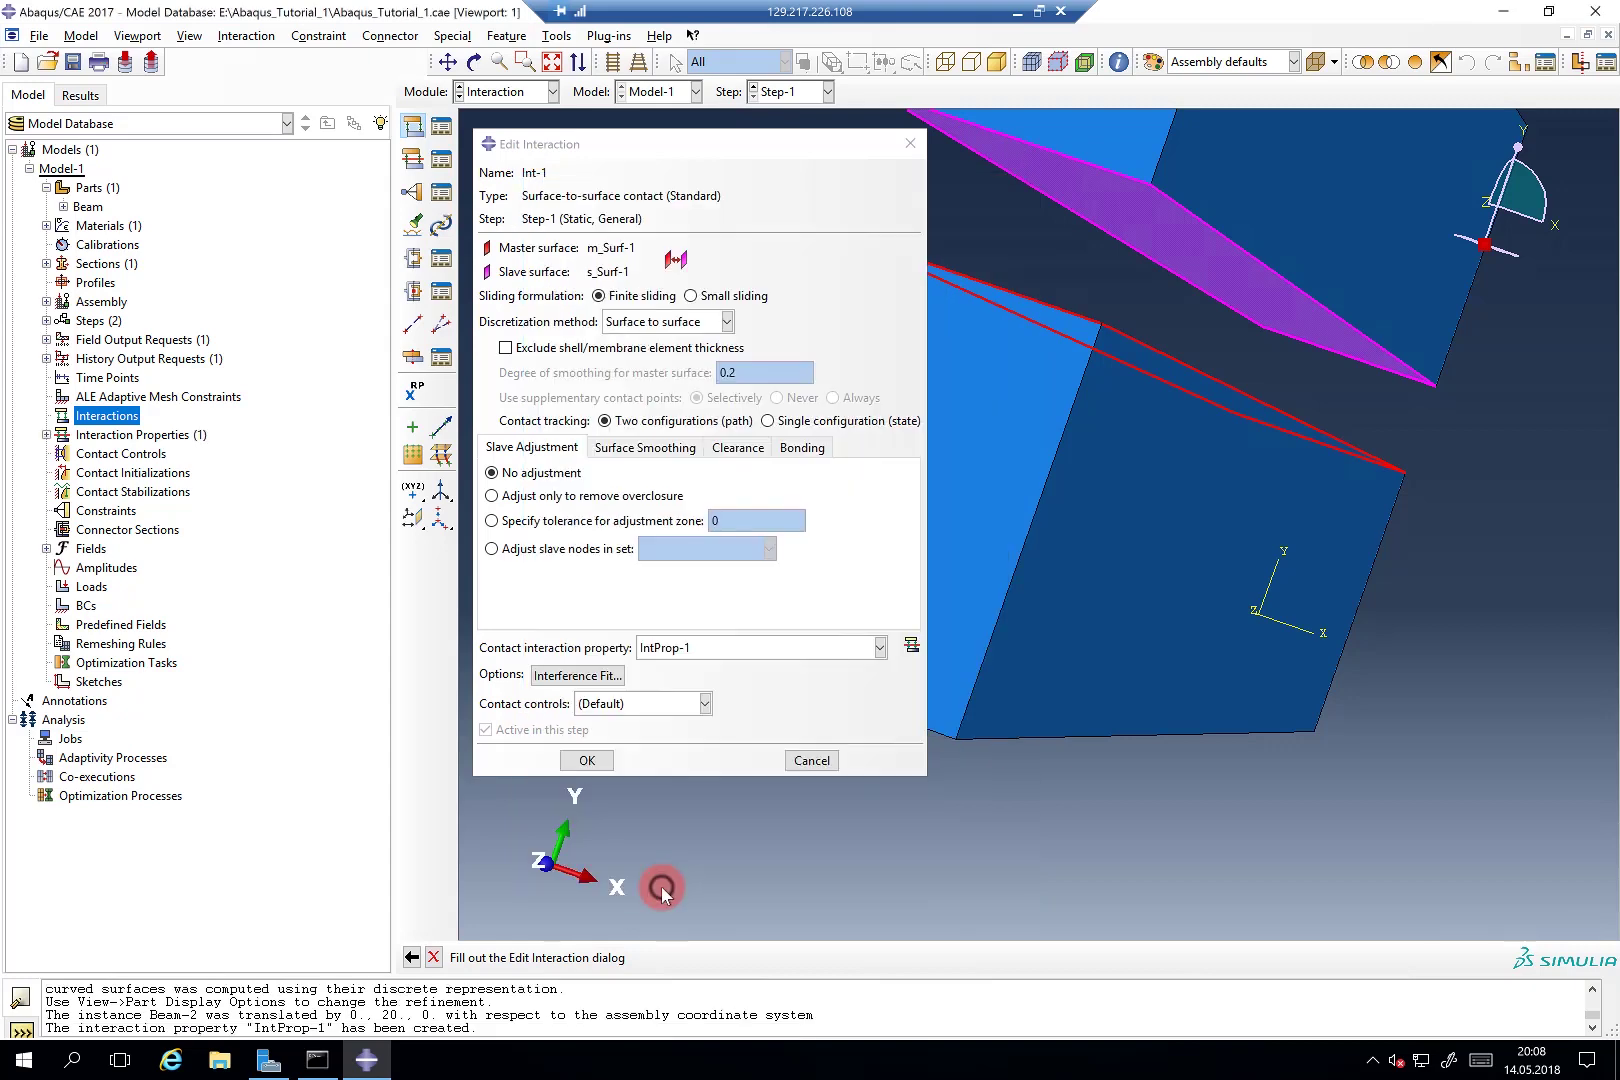
Step: Confirm Int-1 with IntProp-1 and orbit the assembly to inspect the contact faces
{"action": "left_click", "coordinate": [591, 762]}
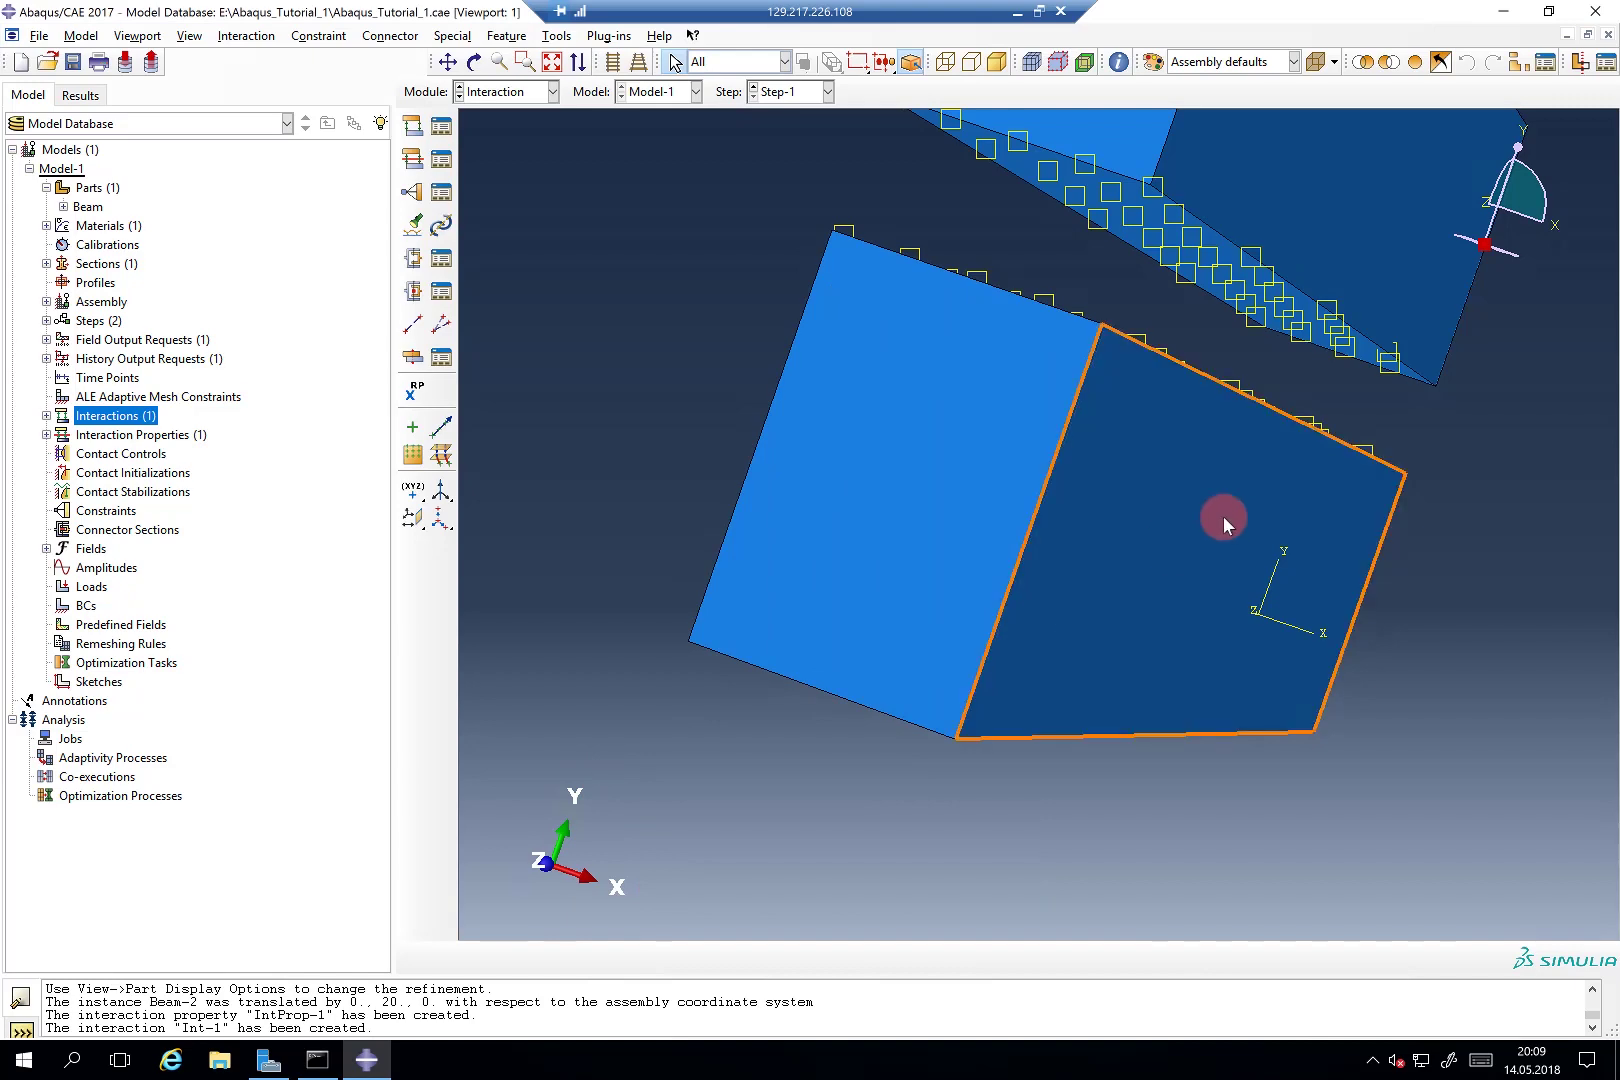
{"action": "left_click_drag", "start_coordinate": [1157, 459], "coordinate": [893, 462], "text": "ctrl+alt"}
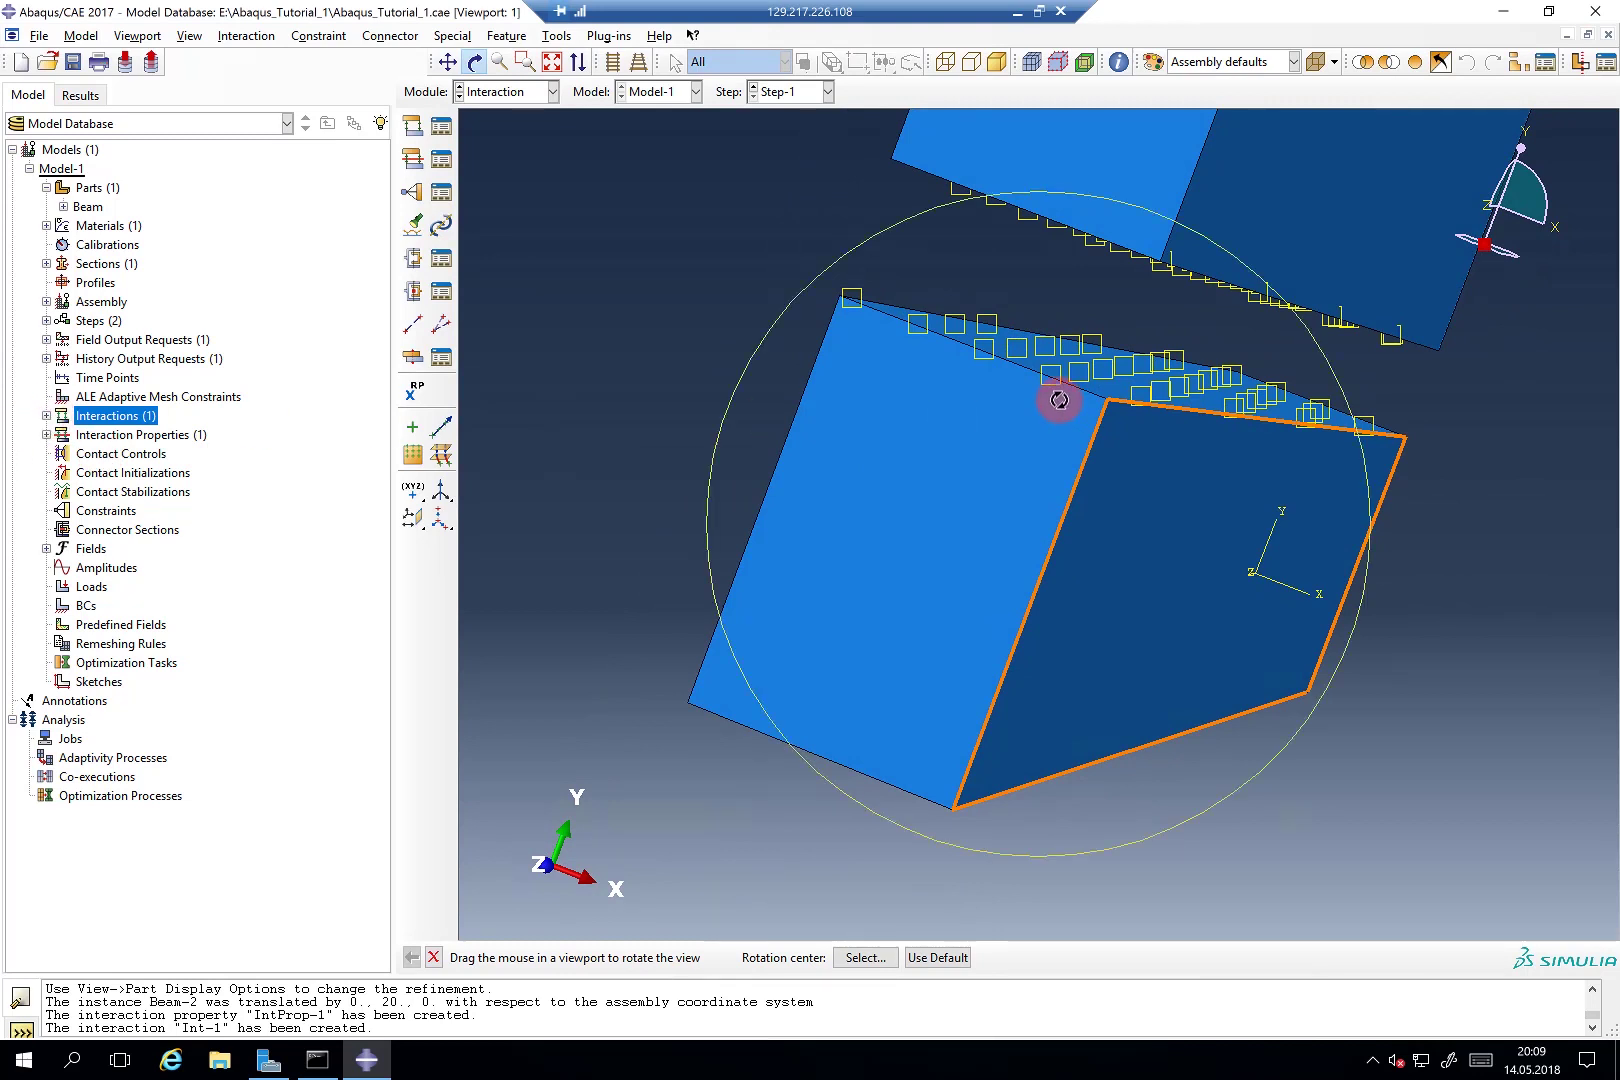
{"action": "key", "text": "Escape"}
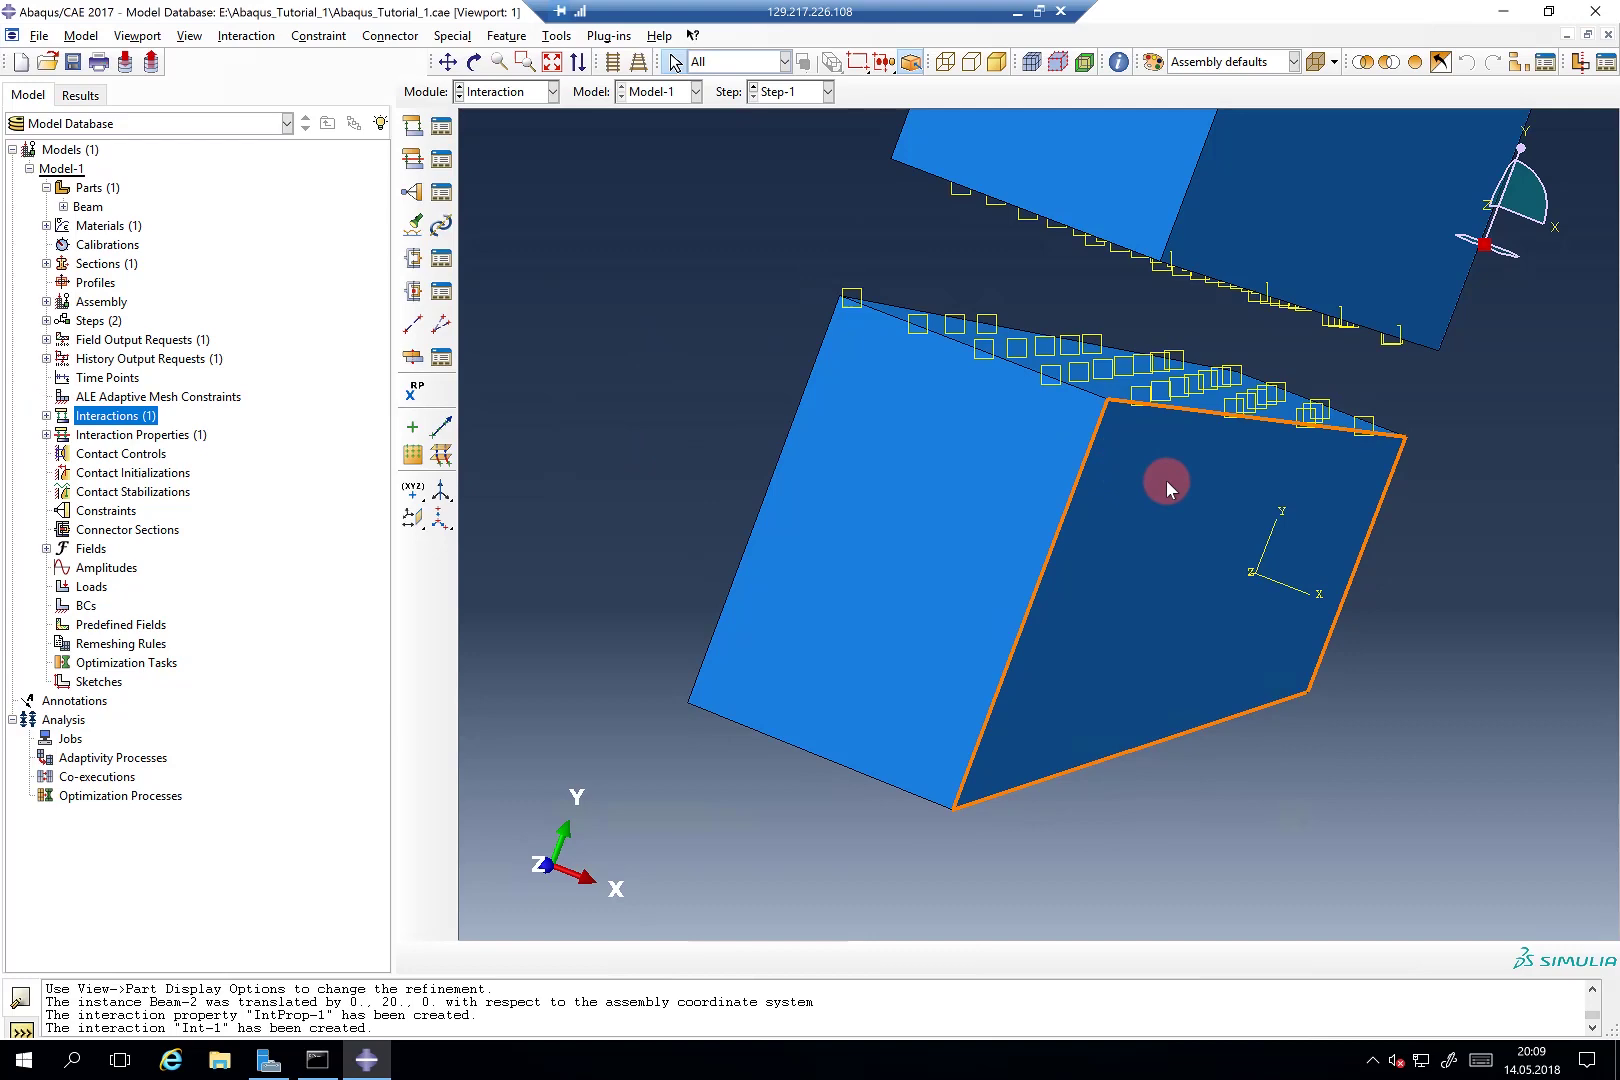
{"action": "key", "text": "F3"}
{"action": "left_click_drag", "start_coordinate": [1168, 463], "coordinate": [1138, 478]}
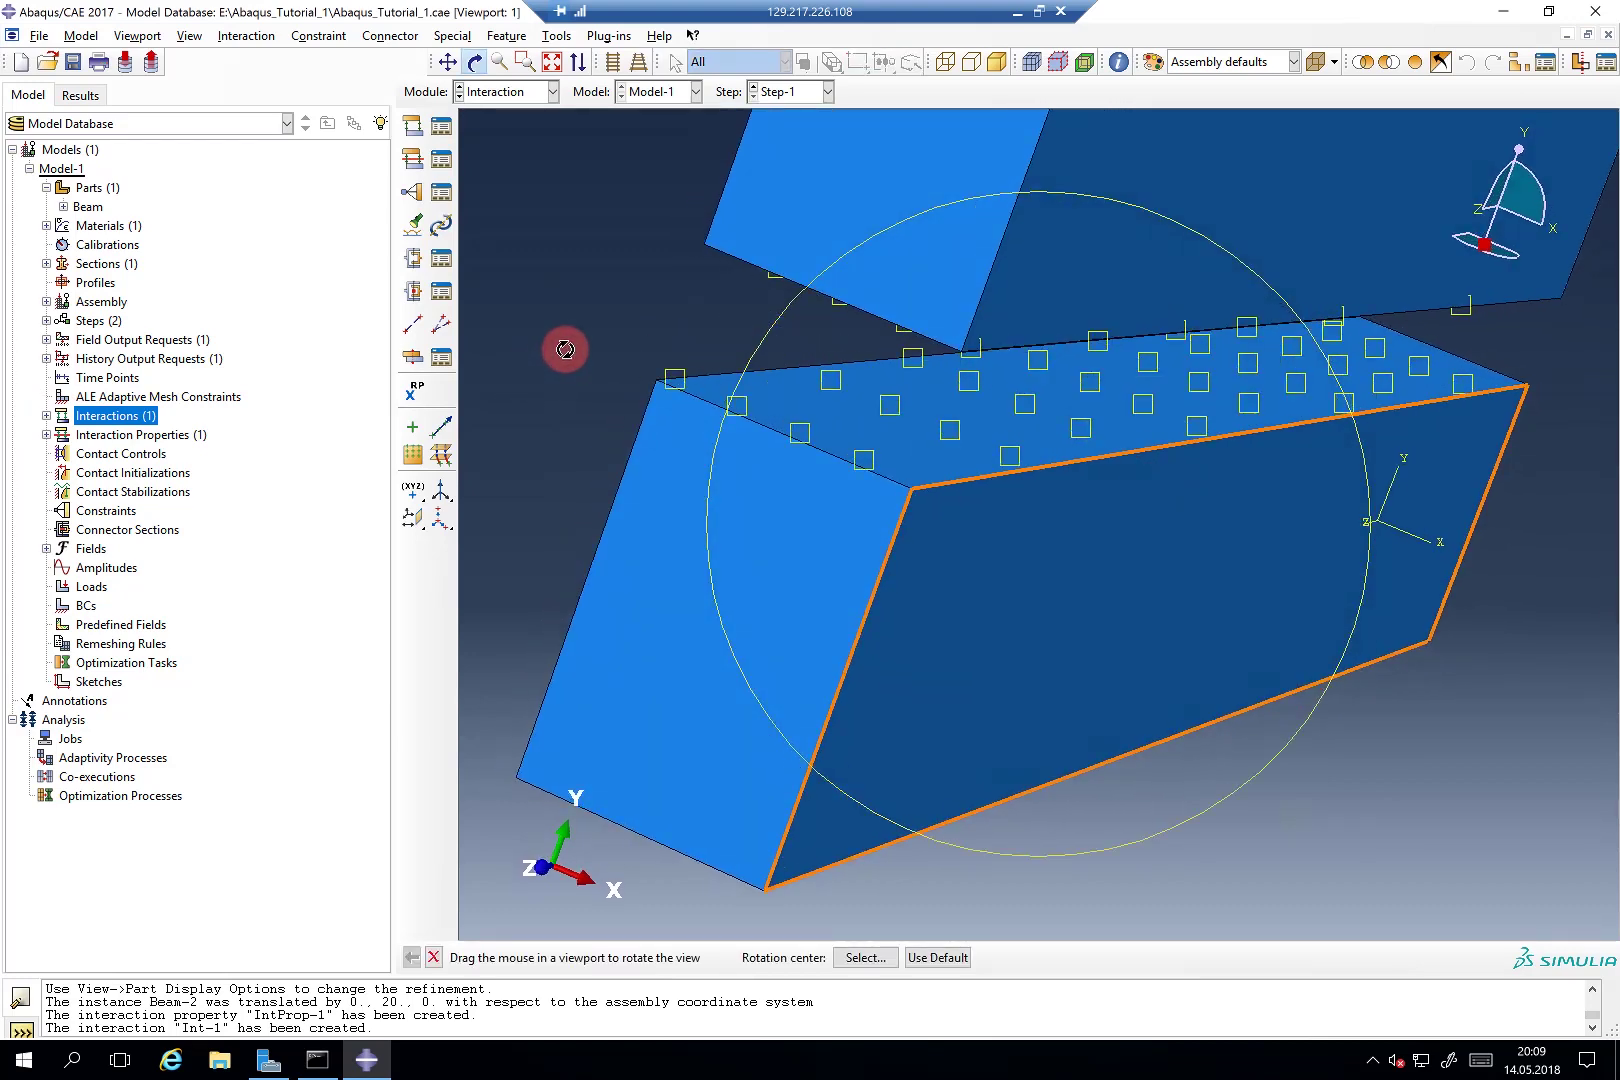